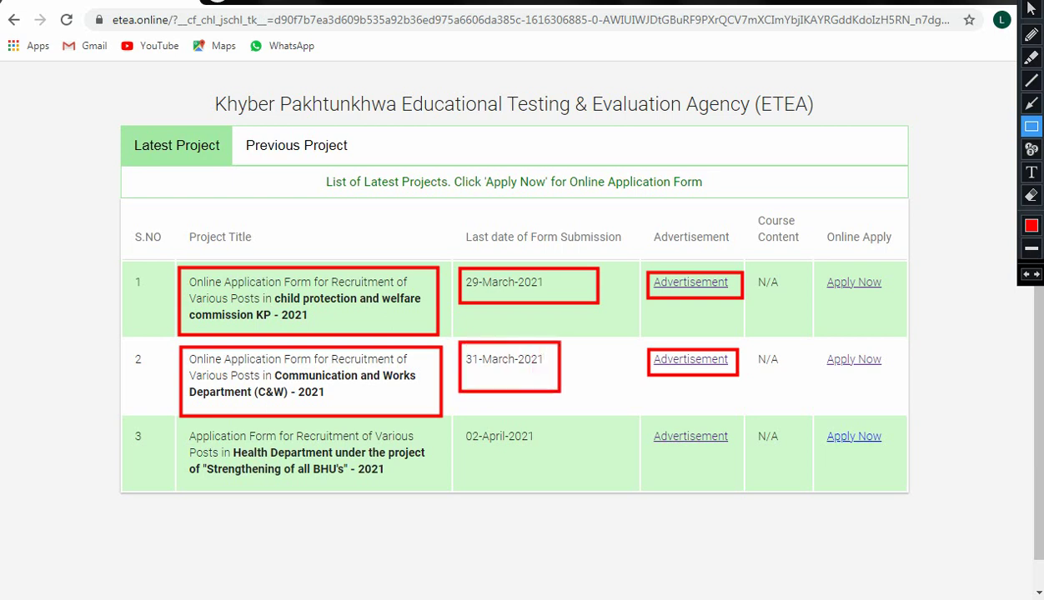
Step: Box the Health Department project title, the 02-April-2021 deadline and the third project's advertisement link
mouse_move(181, 425)
mouse_down()
mouse_move(182, 459)
mouse_move(229, 474)
mouse_move(388, 492)
mouse_move(433, 484)
mouse_up()
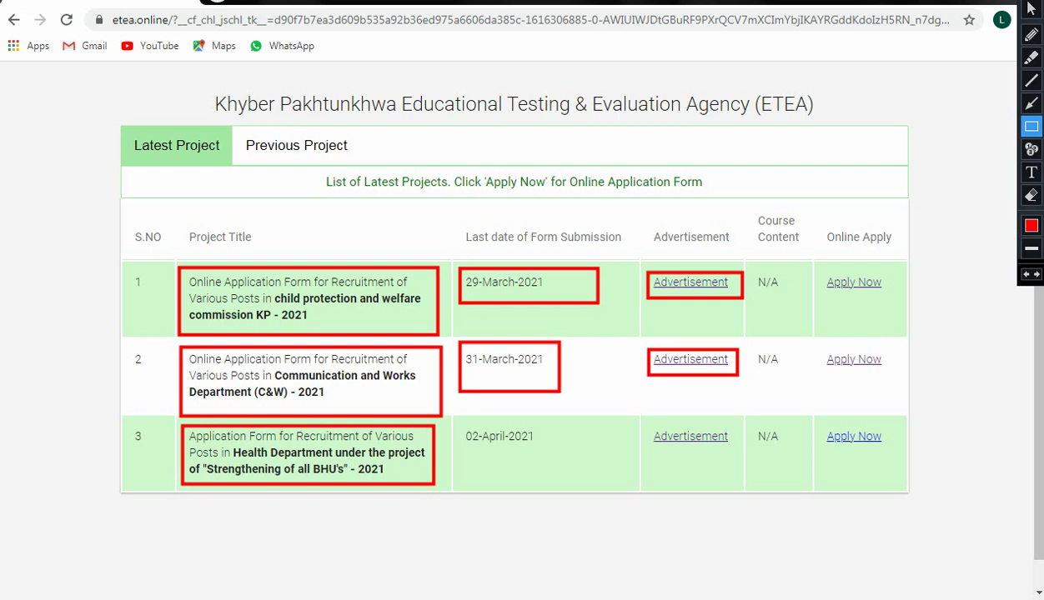
mouse_move(457, 424)
mouse_down()
mouse_move(462, 450)
mouse_move(559, 459)
mouse_up()
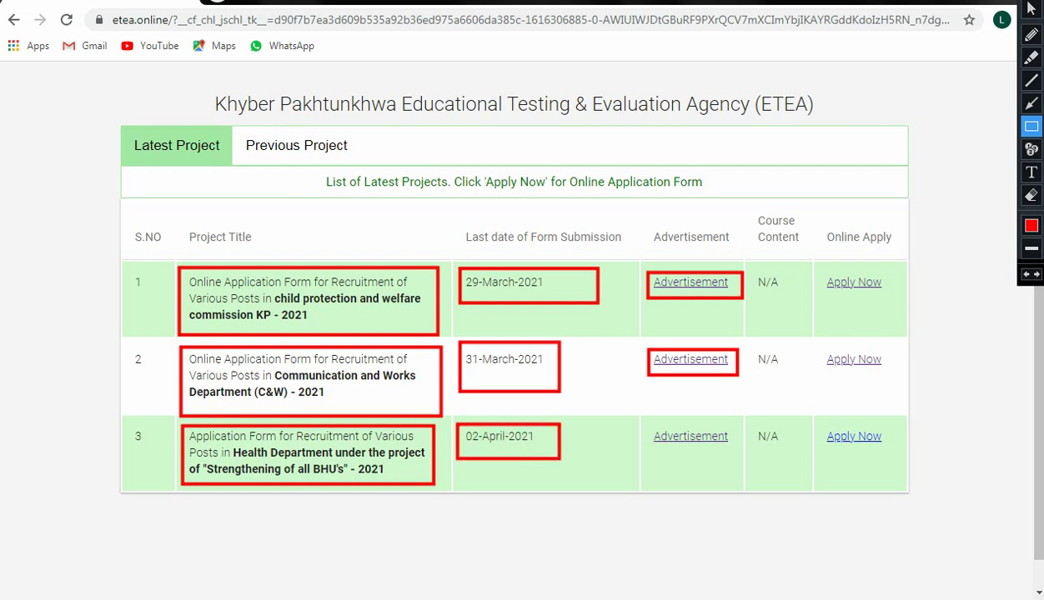
mouse_move(648, 424)
mouse_down()
mouse_move(655, 442)
mouse_move(728, 453)
mouse_up()
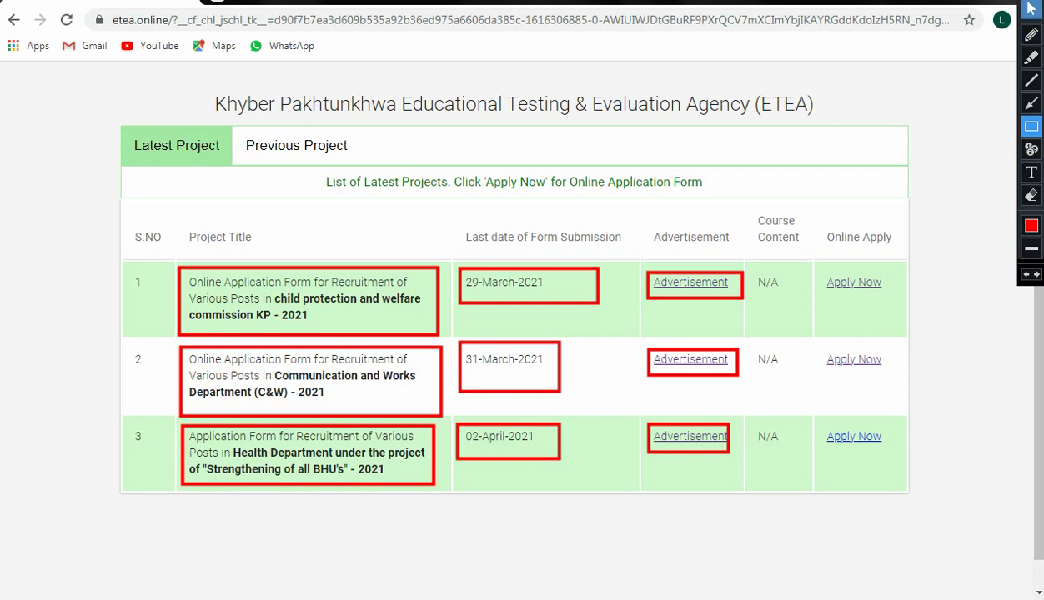
Step: Clear the annotation boxes and start the application for the C&W project
click(1031, 9)
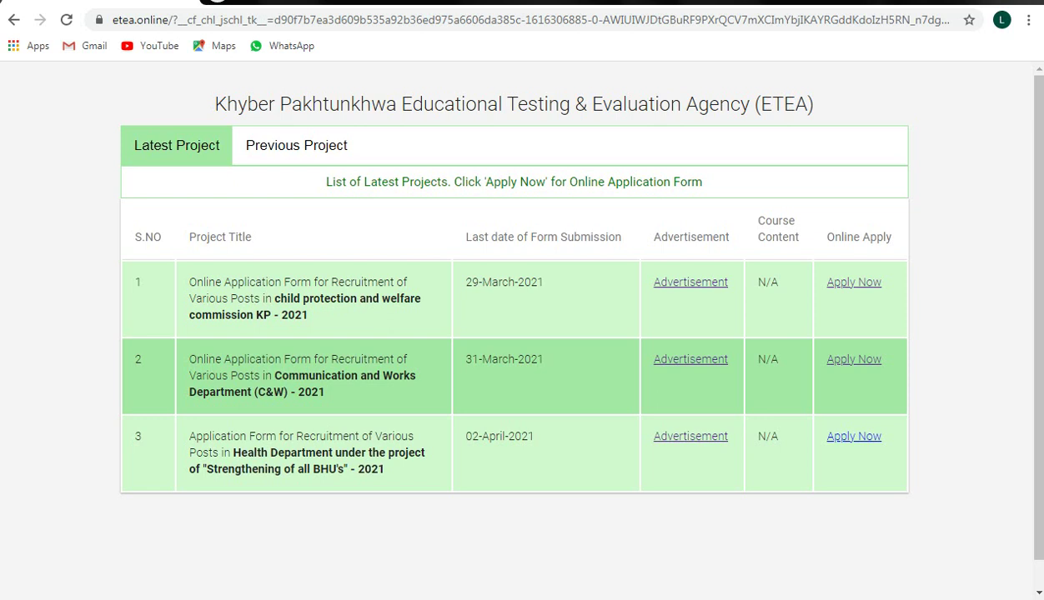
click(854, 436)
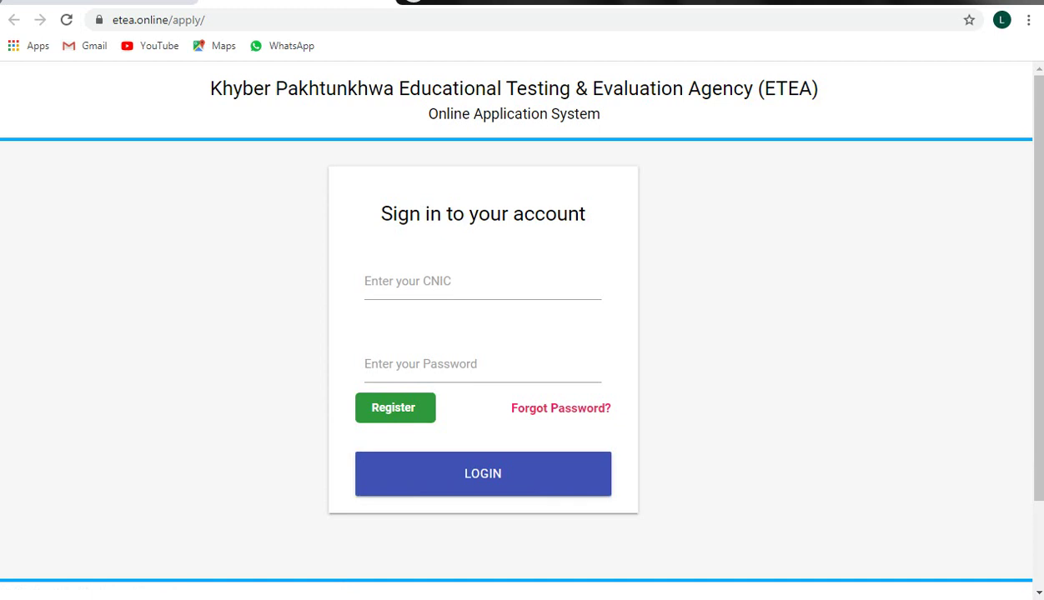
Step: Enter a CNIC and password on the sign-in page, then go to the Register sign-up form
click(365, 282)
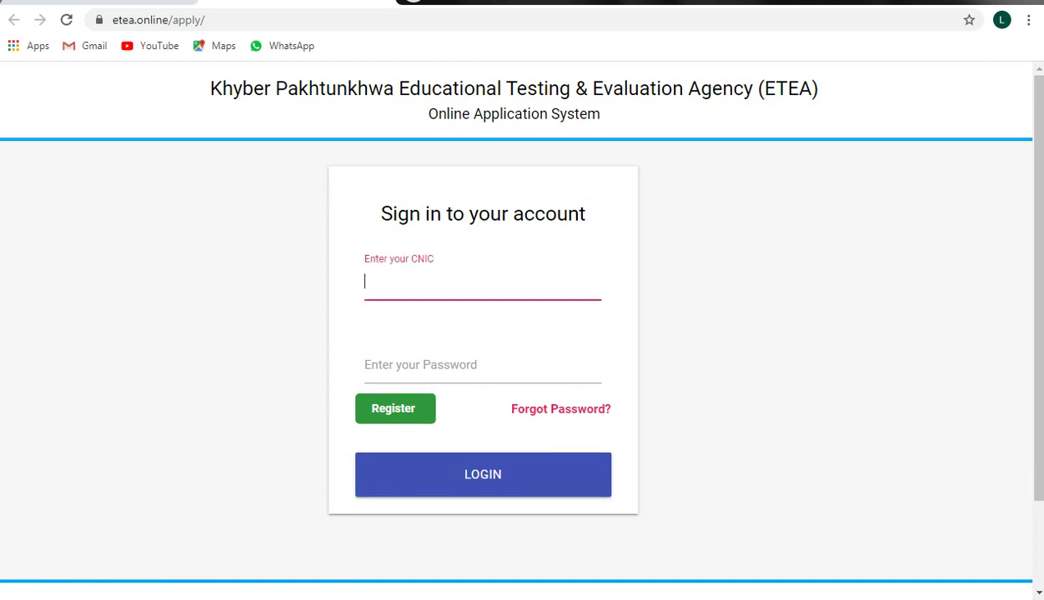
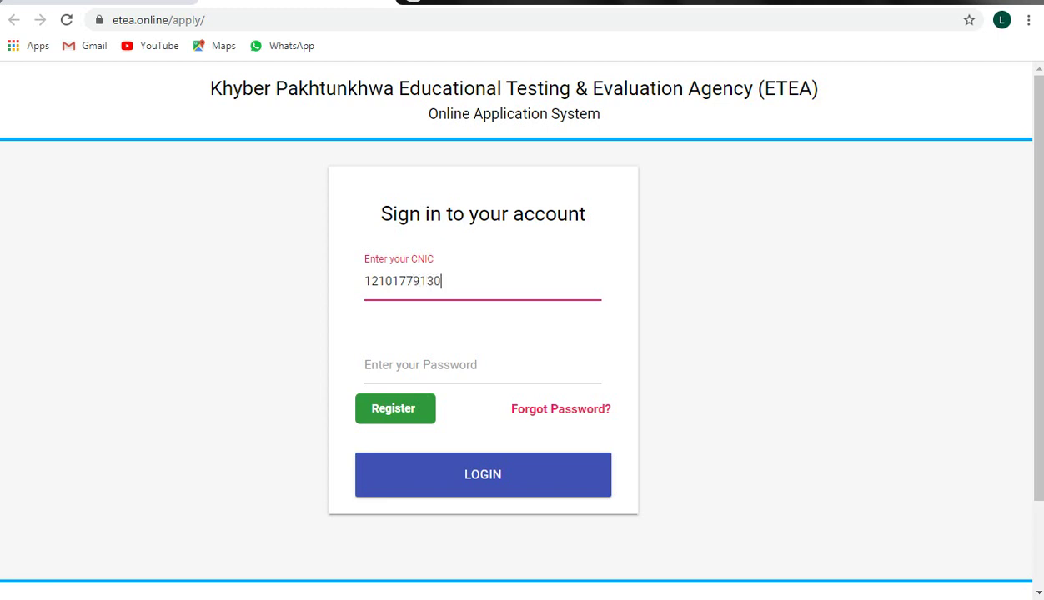
click(366, 365)
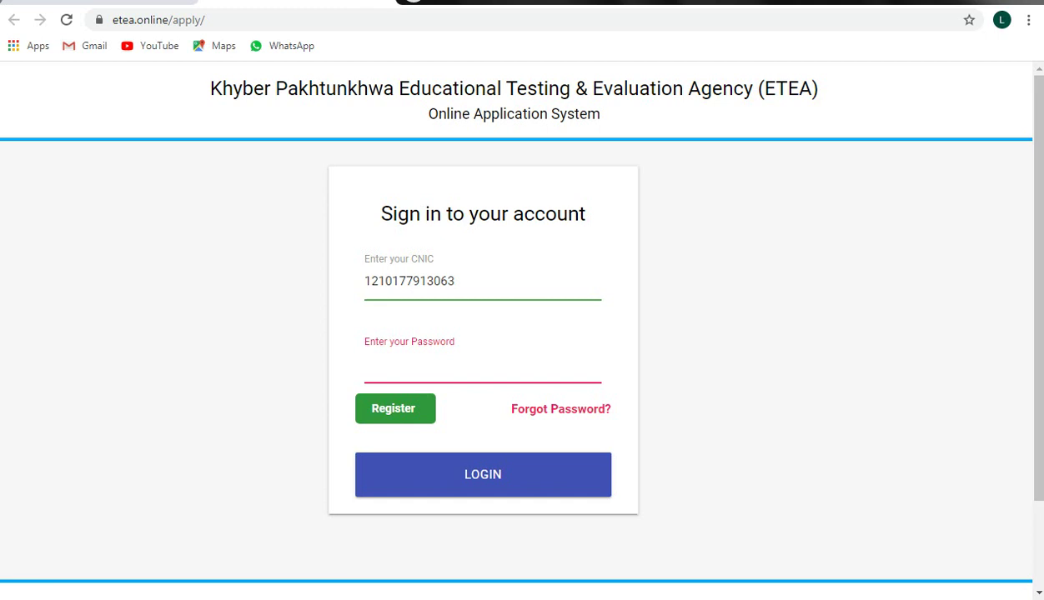
text(••••••••••)
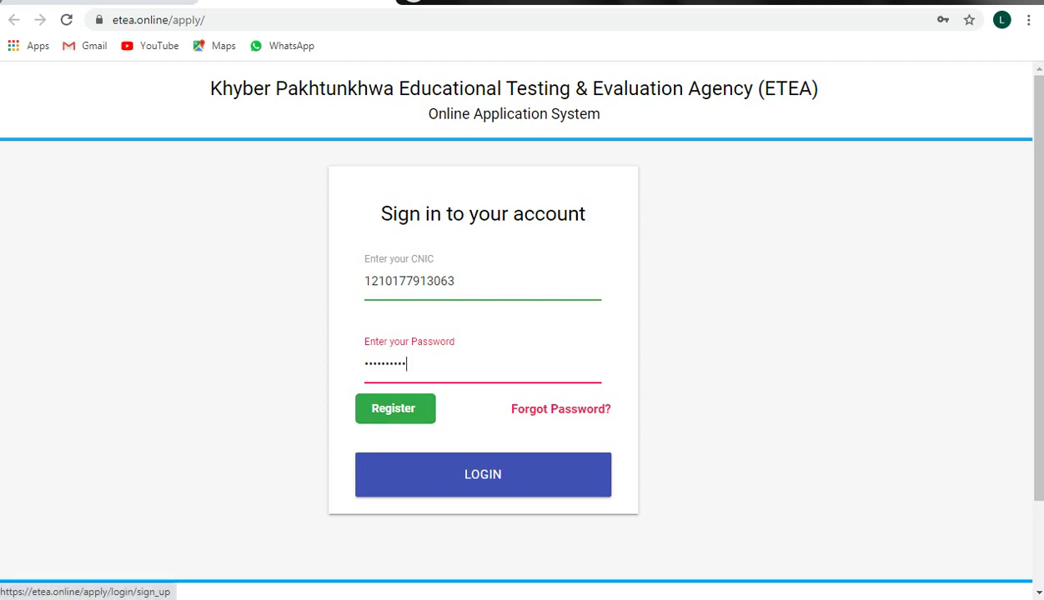
click(395, 409)
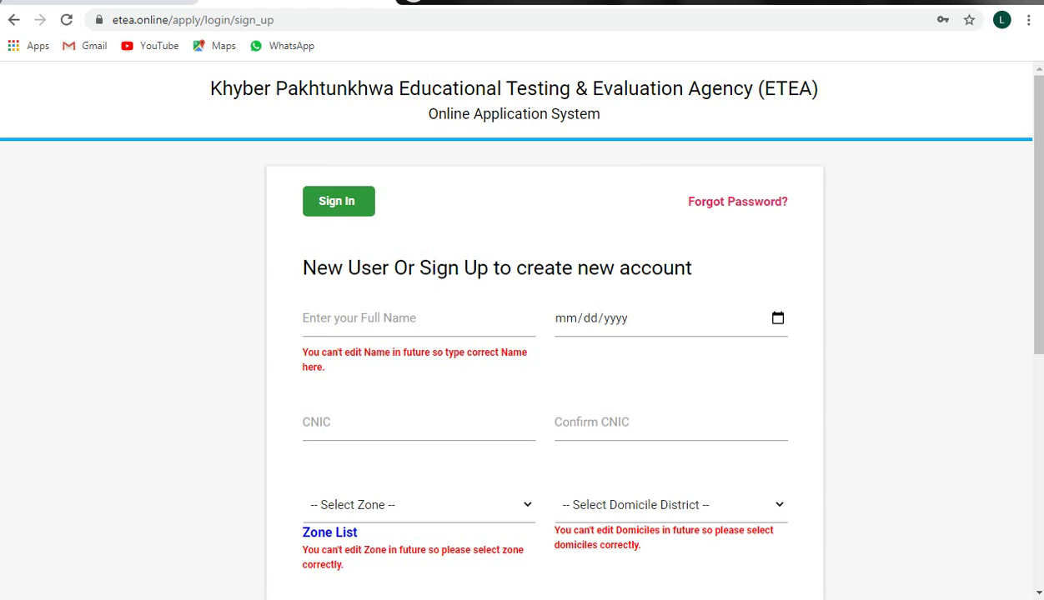
click(375, 318)
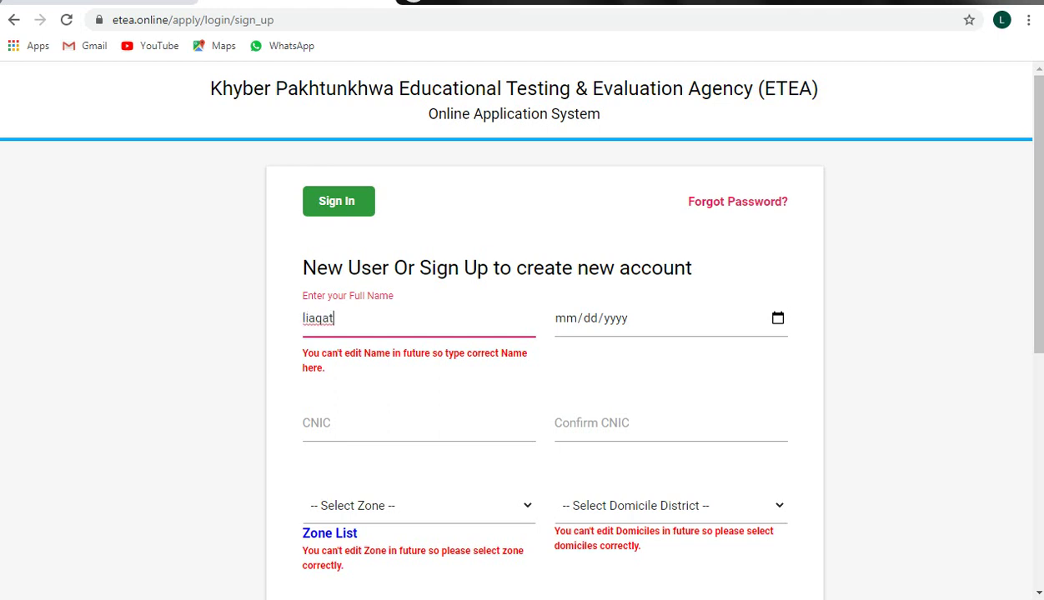
Step: Enter the applicant's full name and open the date-of-birth calendar
key(Tab)
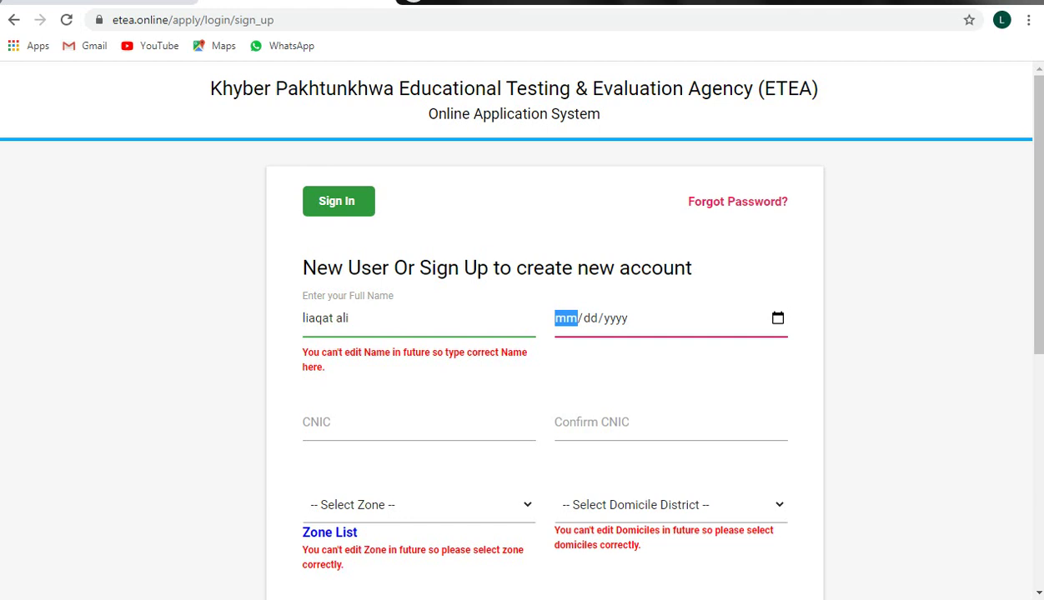
key(alt+Down)
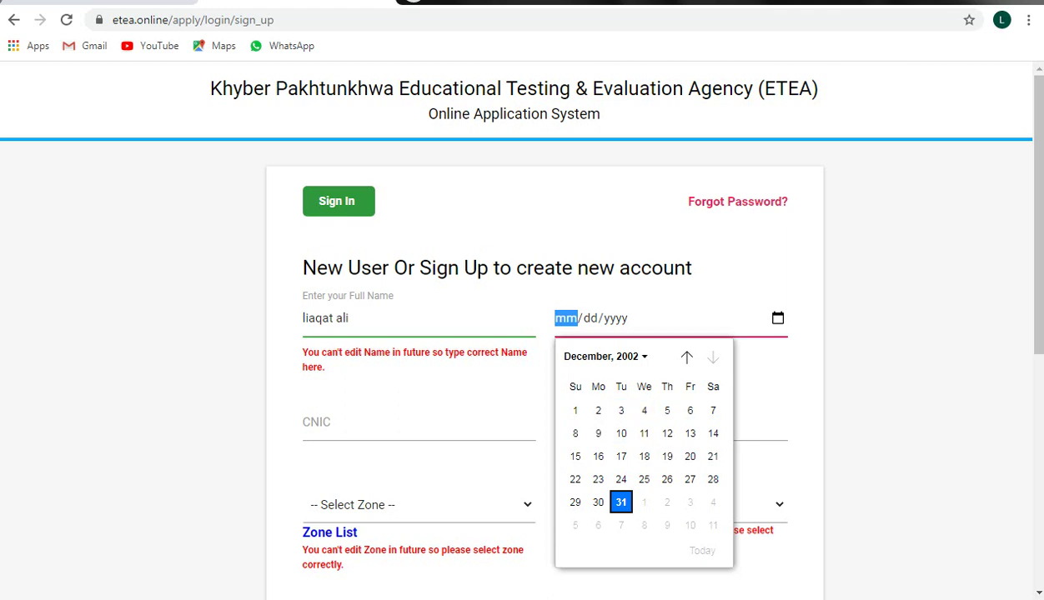
click(602, 356)
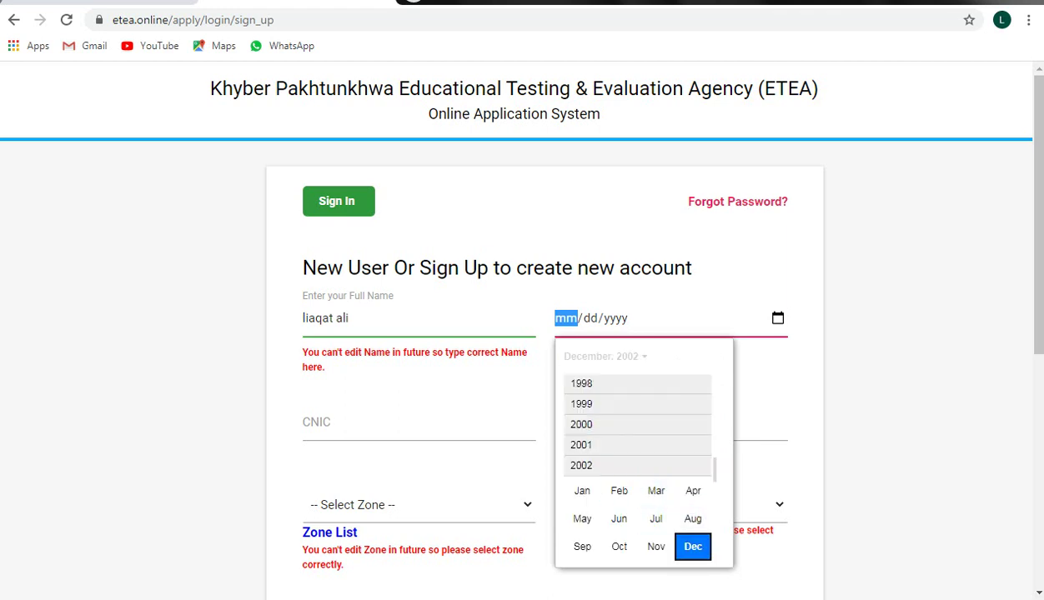
click(581, 424)
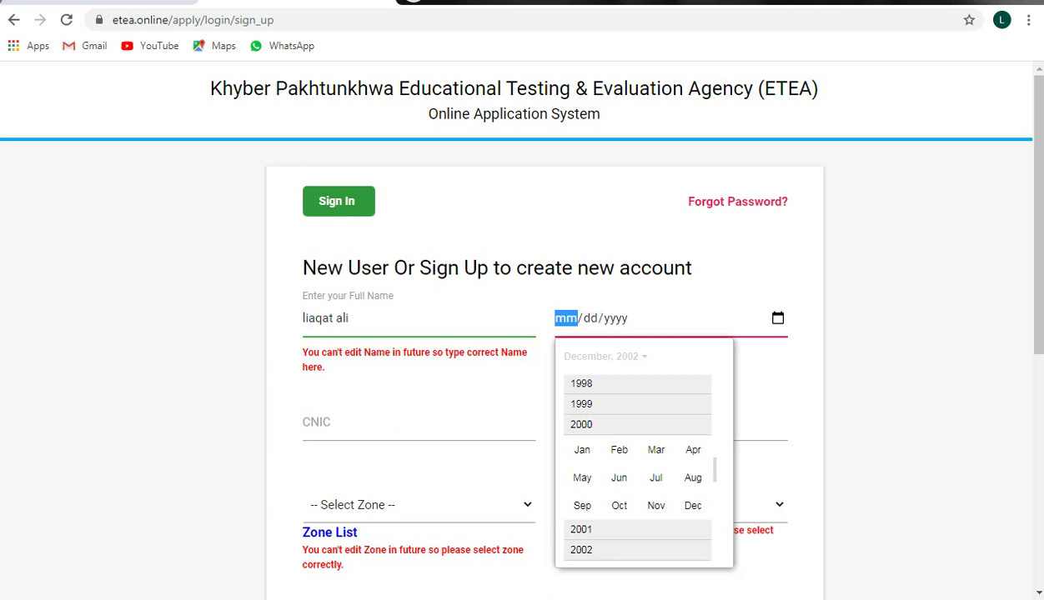
click(602, 356)
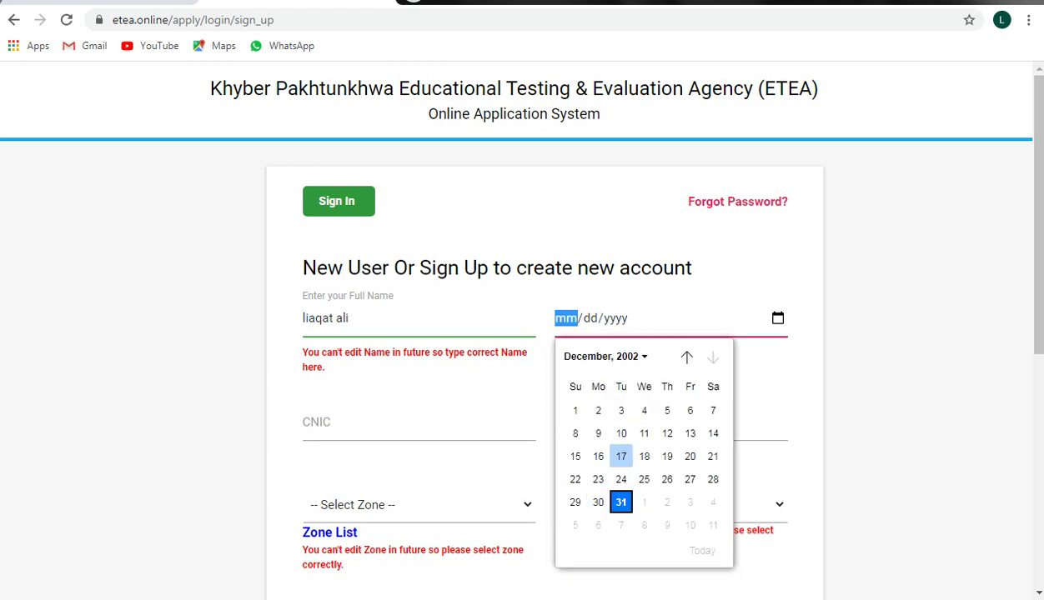
Step: Navigate the calendar to February 1985 and pick the 3rd as the birth date
click(686, 357)
click(686, 357)
drag(686, 357, 686, 357)
click(686, 357)
click(686, 357)
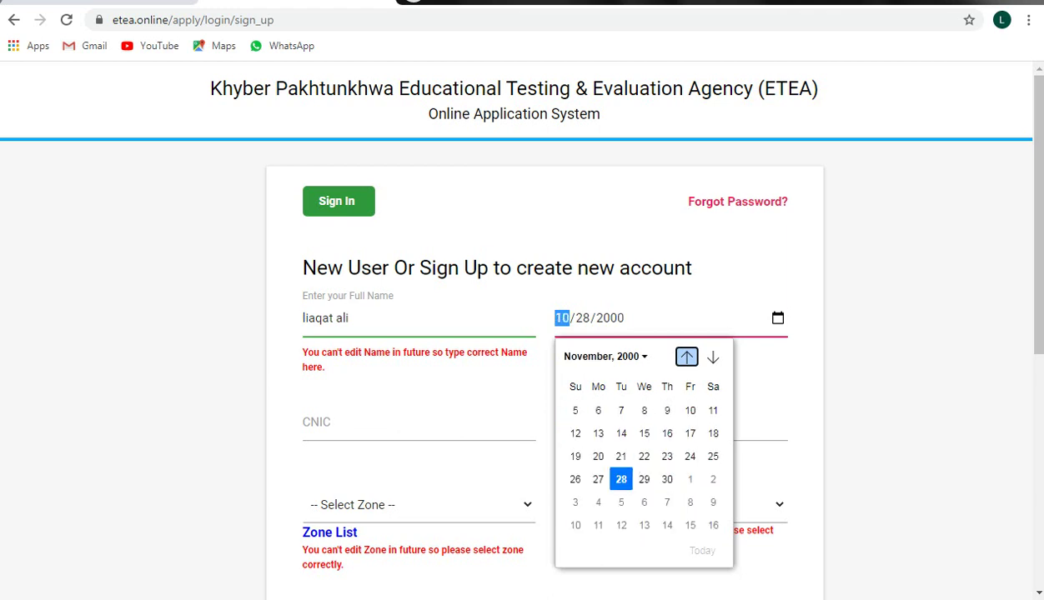
click(686, 357)
click(601, 356)
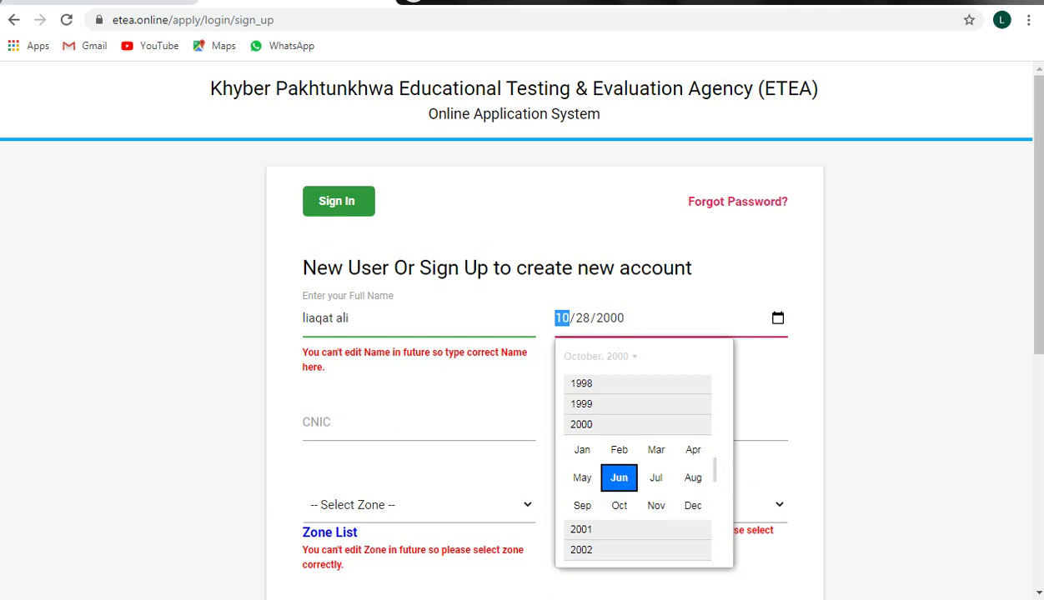
scroll(637, 467, up, 3)
scroll(638, 466, up, 3)
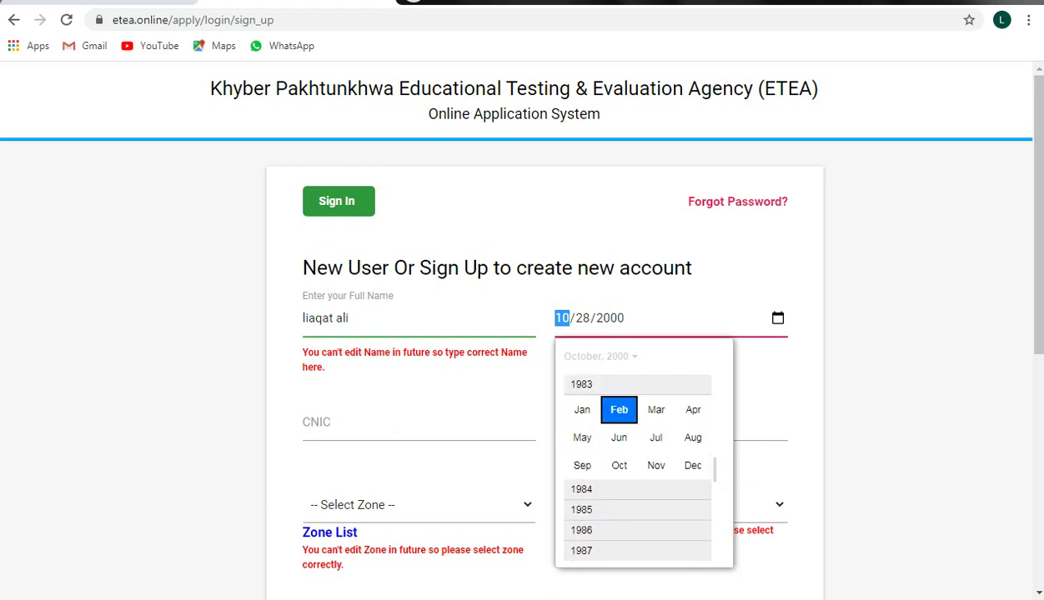
scroll(637, 467, down, 2)
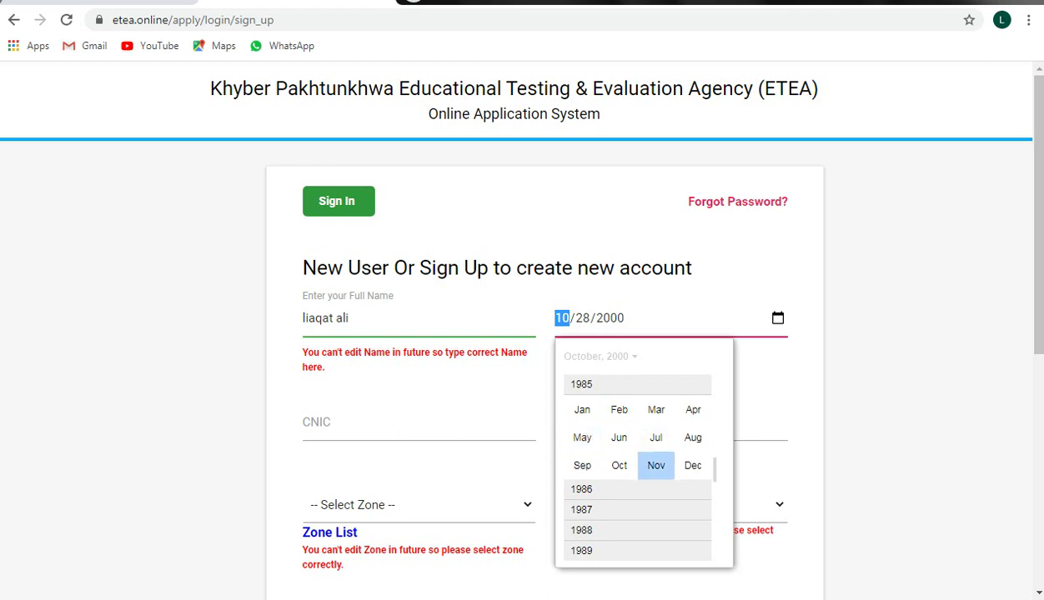
click(619, 410)
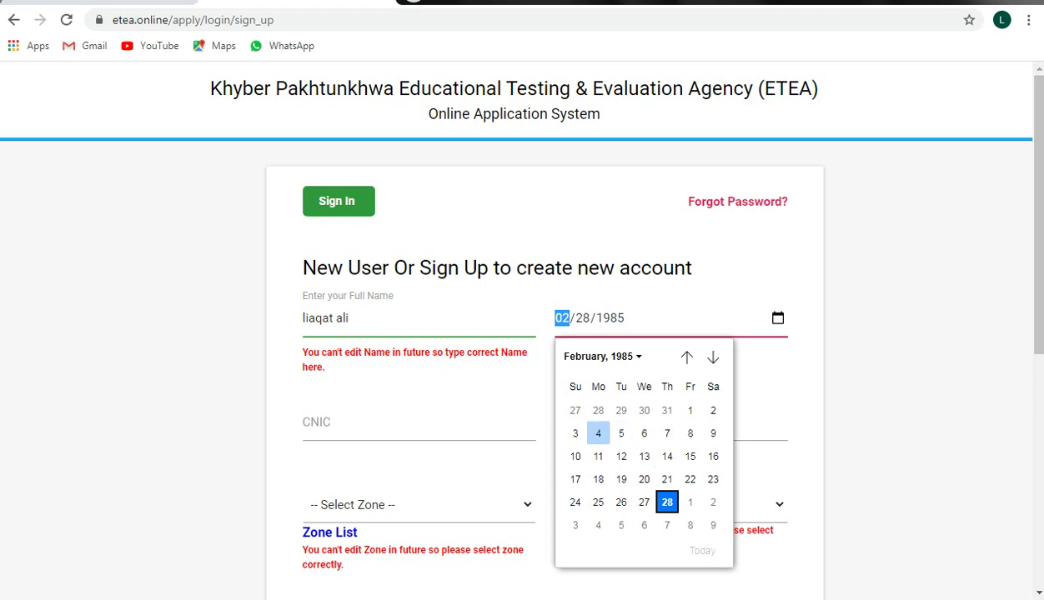
click(574, 433)
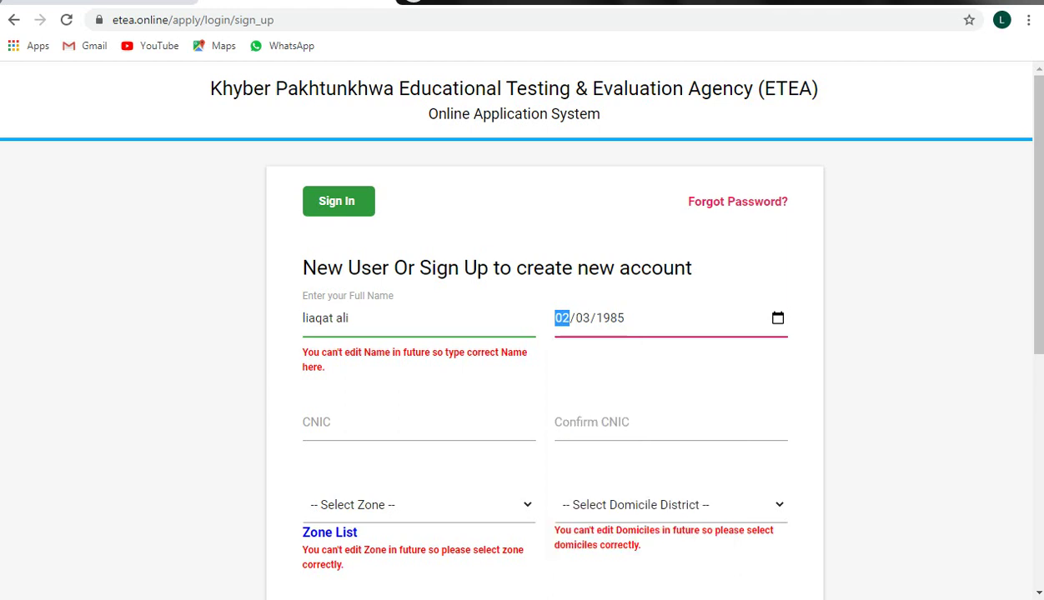
click(375, 422)
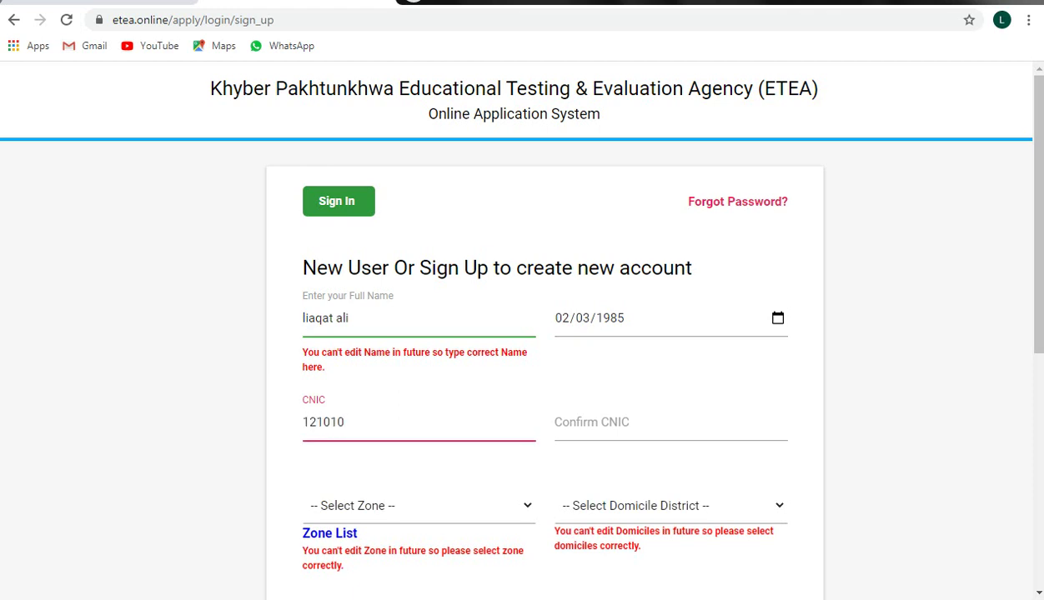
Step: Enter the applicant's CNIC number, correcting a typo, and repeat it in the confirmation field
click(670, 421)
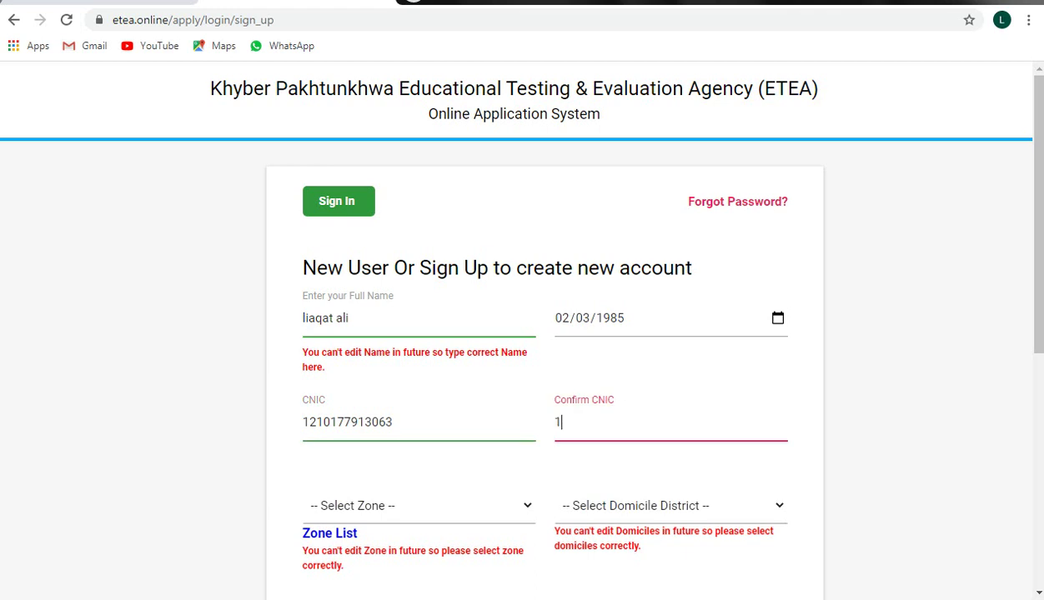
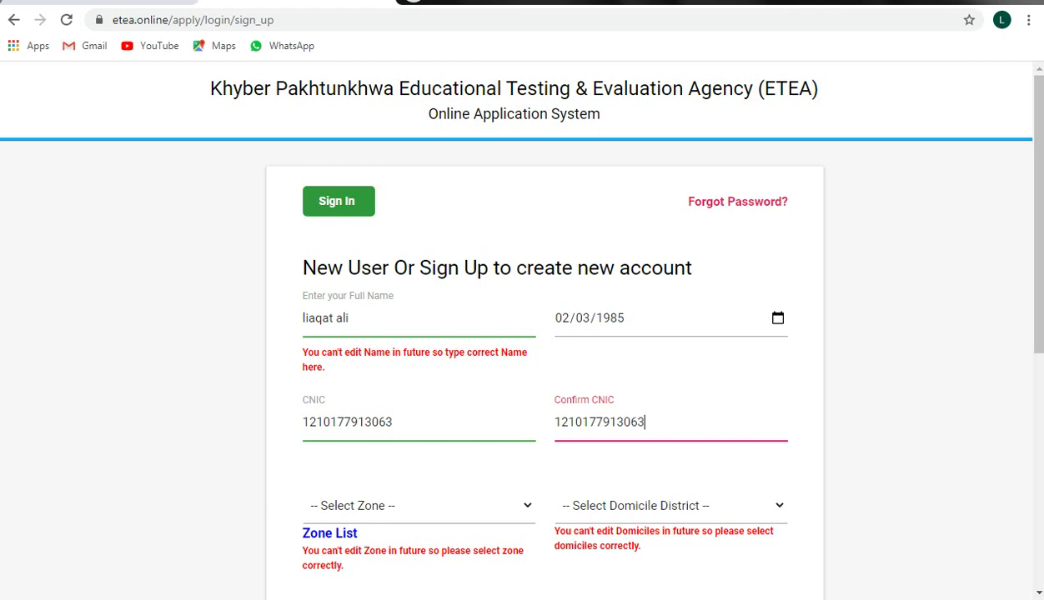
Step: Select Zone 4 and the D.I KHAN domicile district, then scroll down the form
click(419, 505)
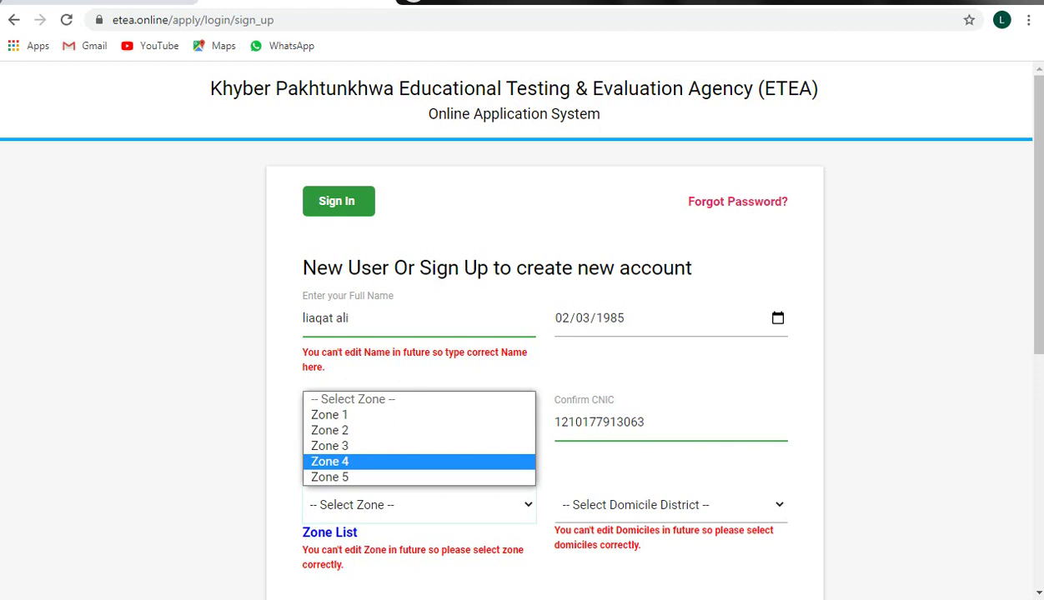
click(334, 461)
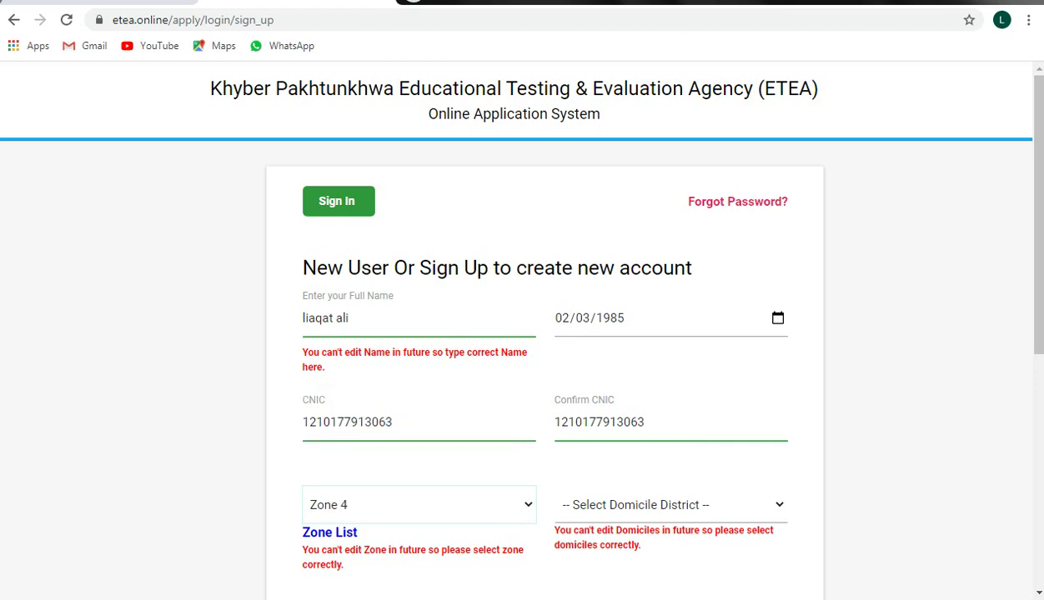
click(671, 505)
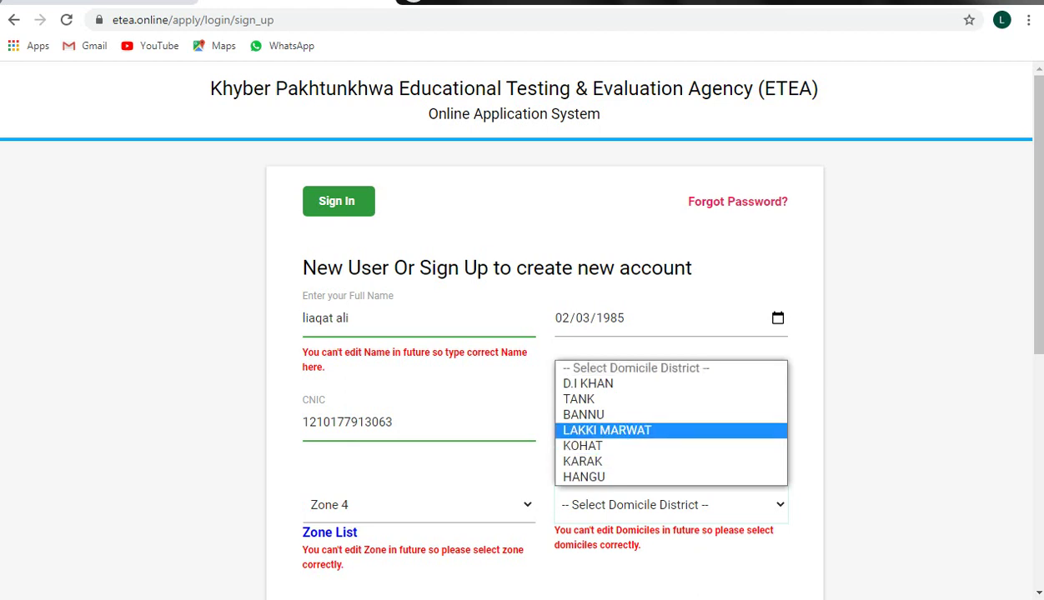
key(Up)
key(Up)
key(Up)
key(Up)
key(Up)
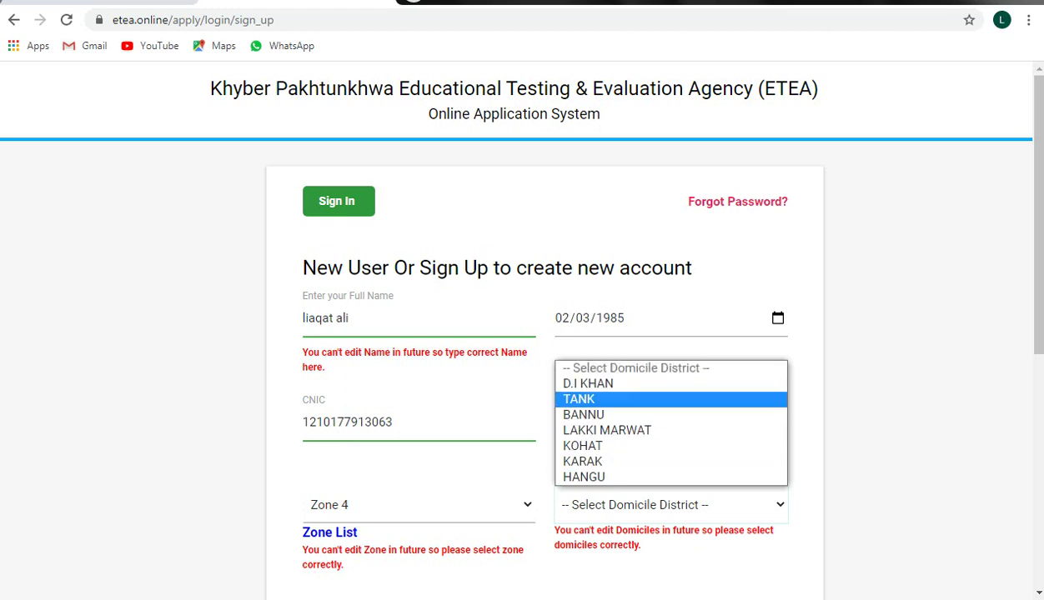
key(Return)
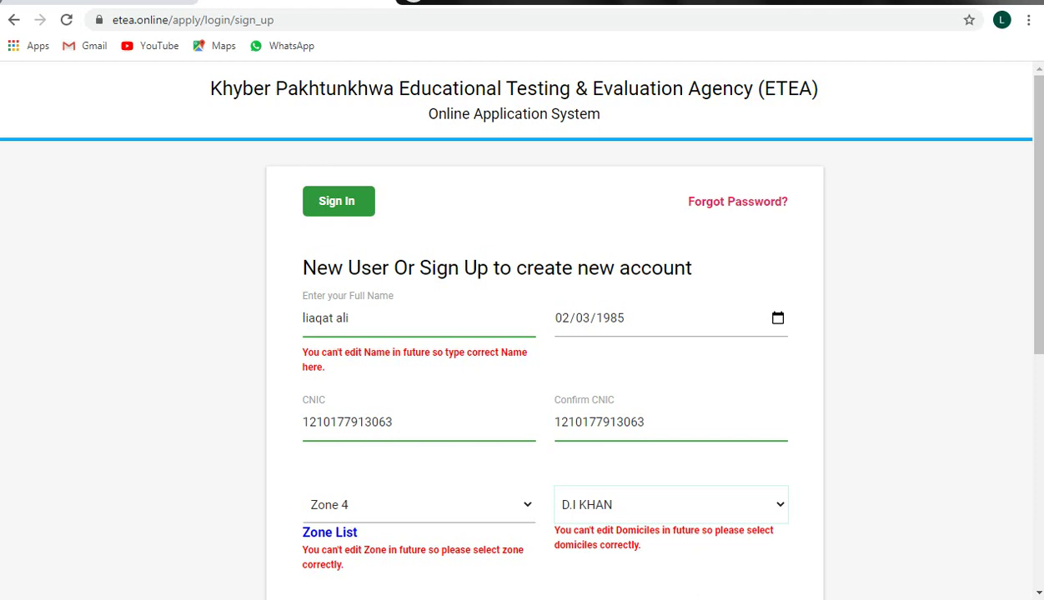
scroll(522, 334, down, 2)
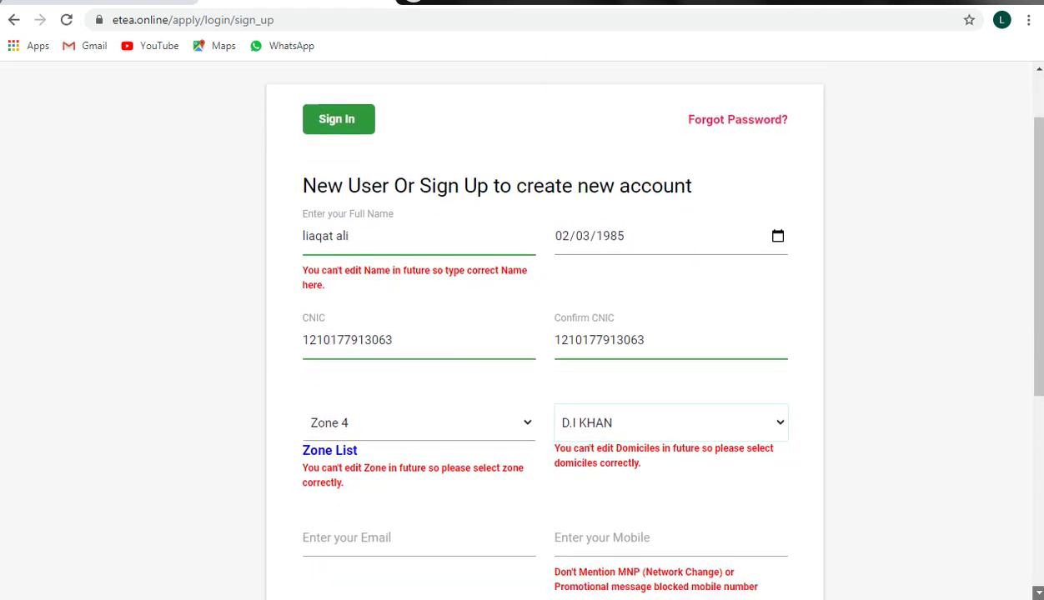
scroll(521, 334, down, 3)
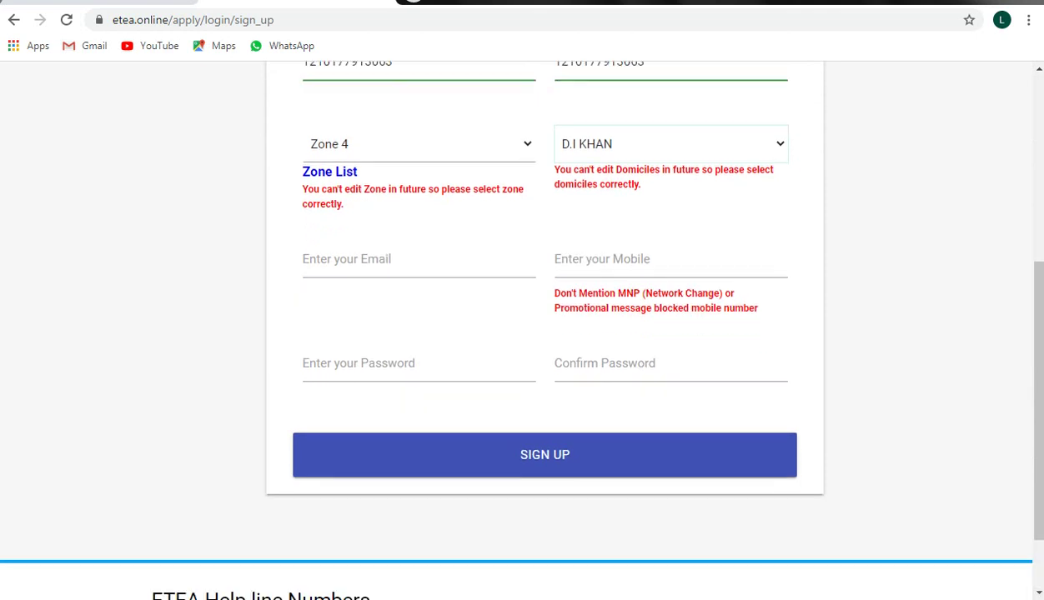
Step: Accept the suggested e-mail address and enter the applicant's mobile number
click(350, 260)
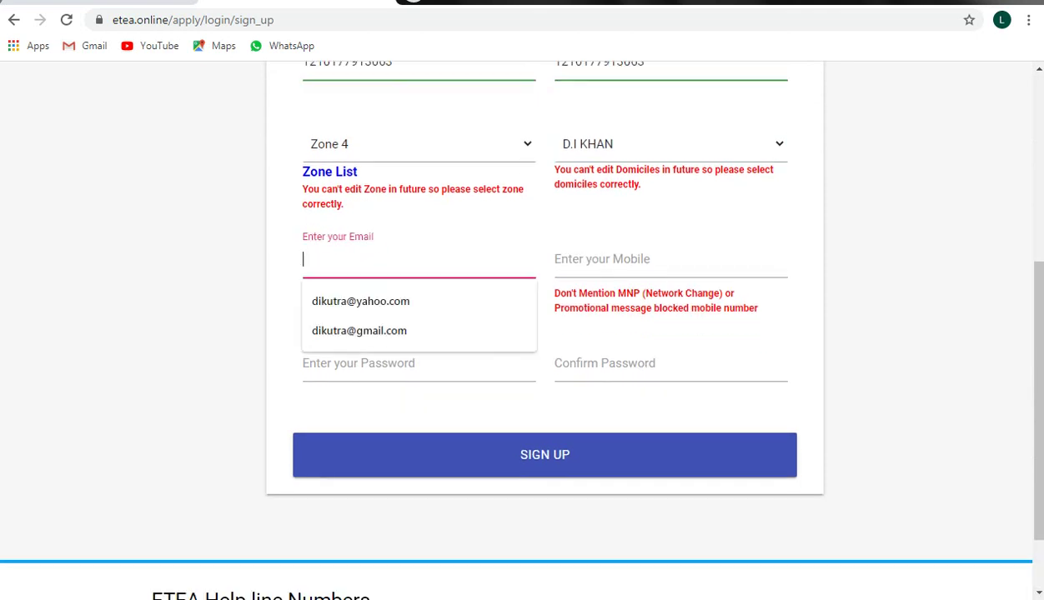
key(Return)
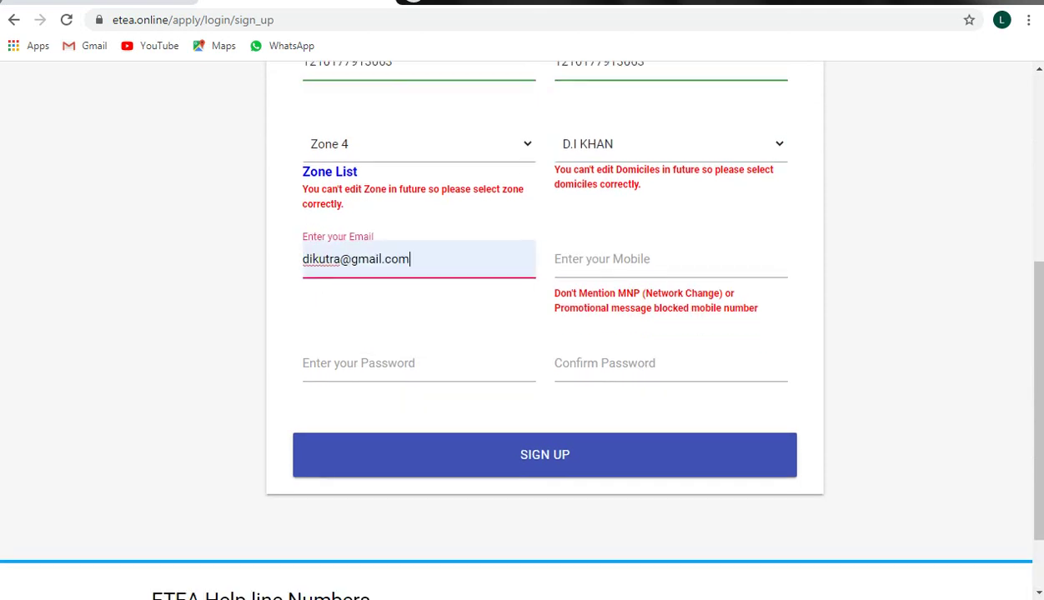
click(583, 259)
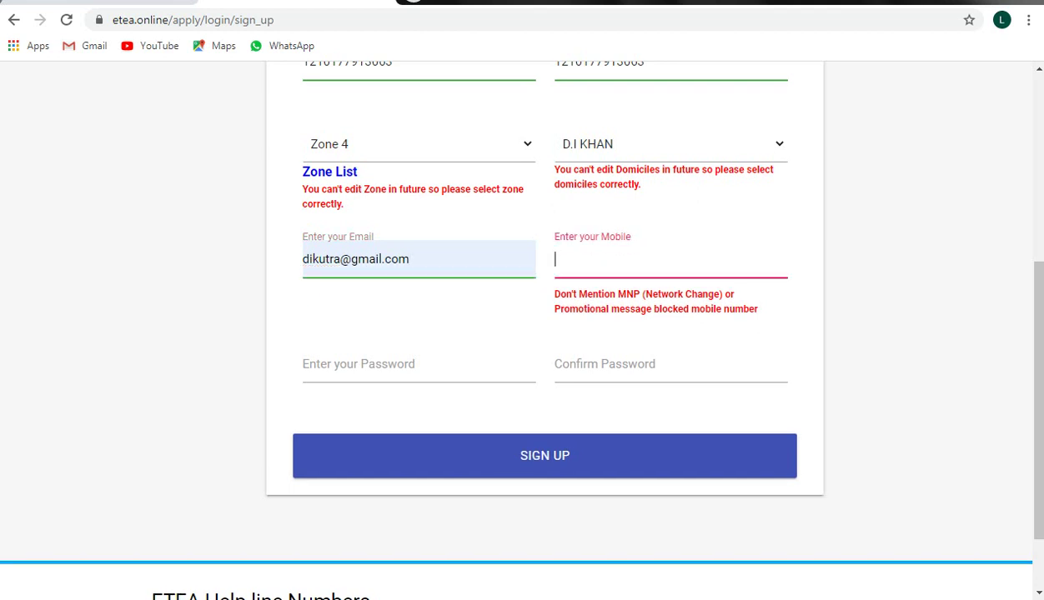
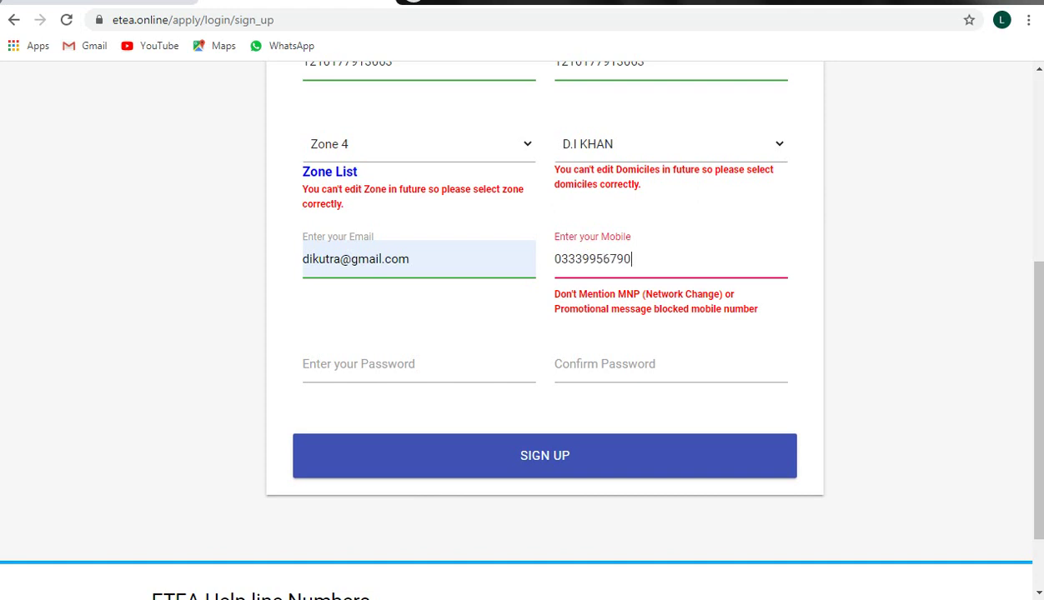
Step: Enter the password and its confirmation, then submit the sign-up form
click(417, 365)
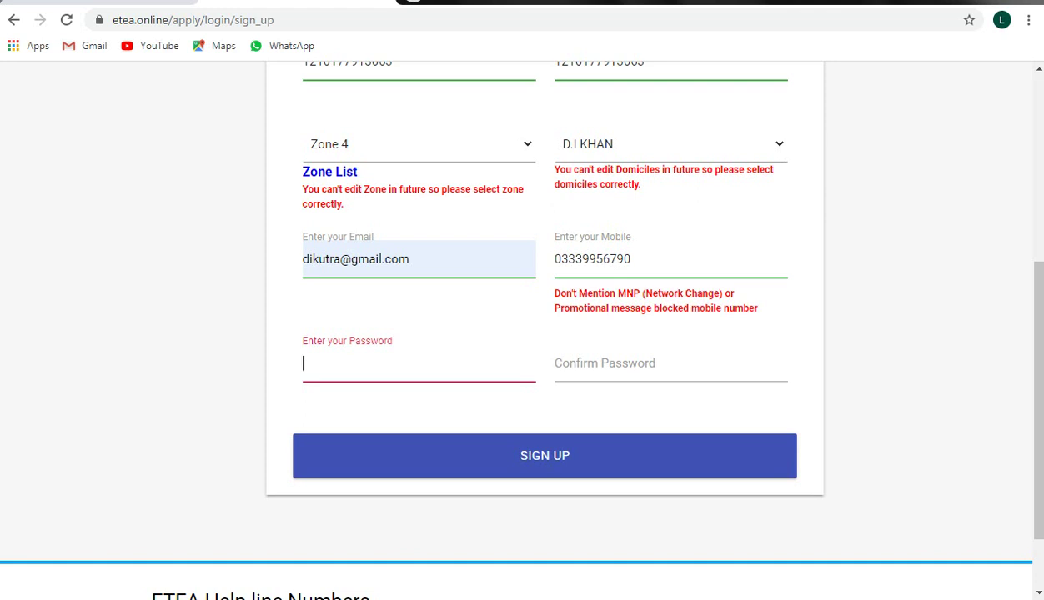
text(**********)
click(625, 363)
text(***)
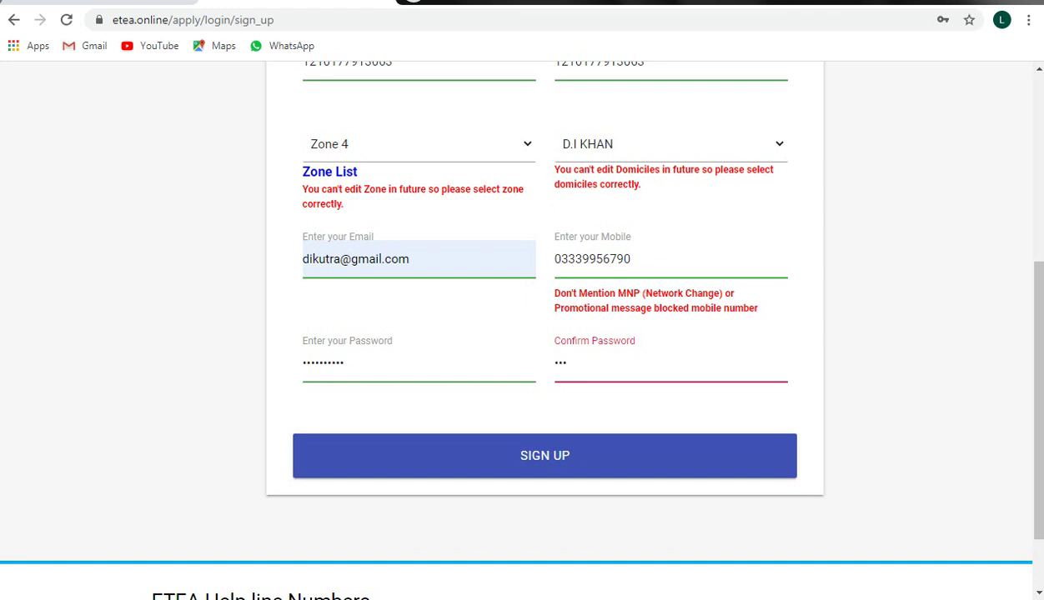
text(*******)
key(Tab)
key(Return)
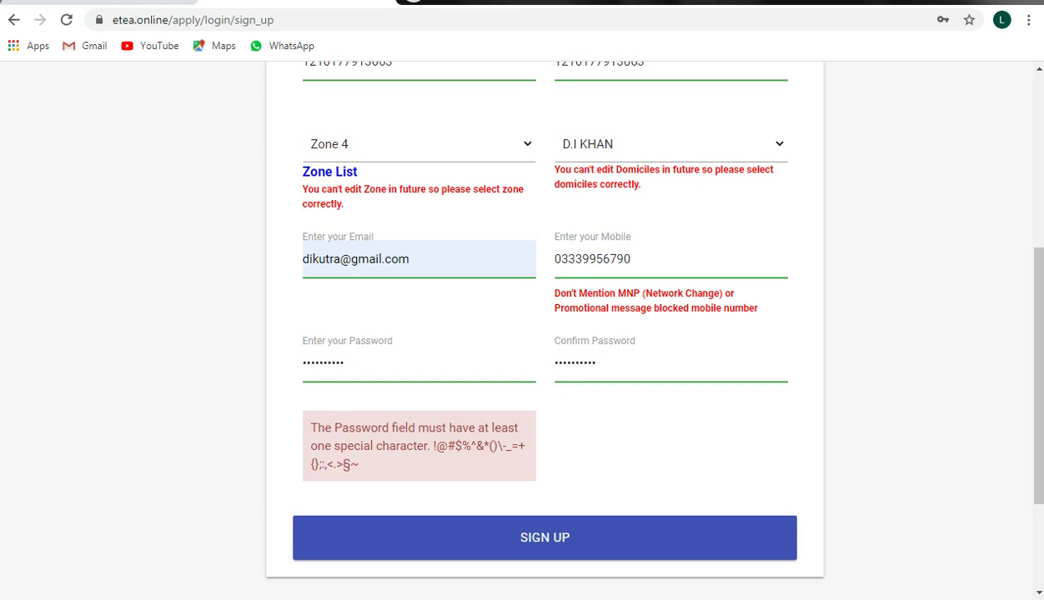
Step: Replace both password fields with a password containing a special character and resubmit the form
click(346, 363)
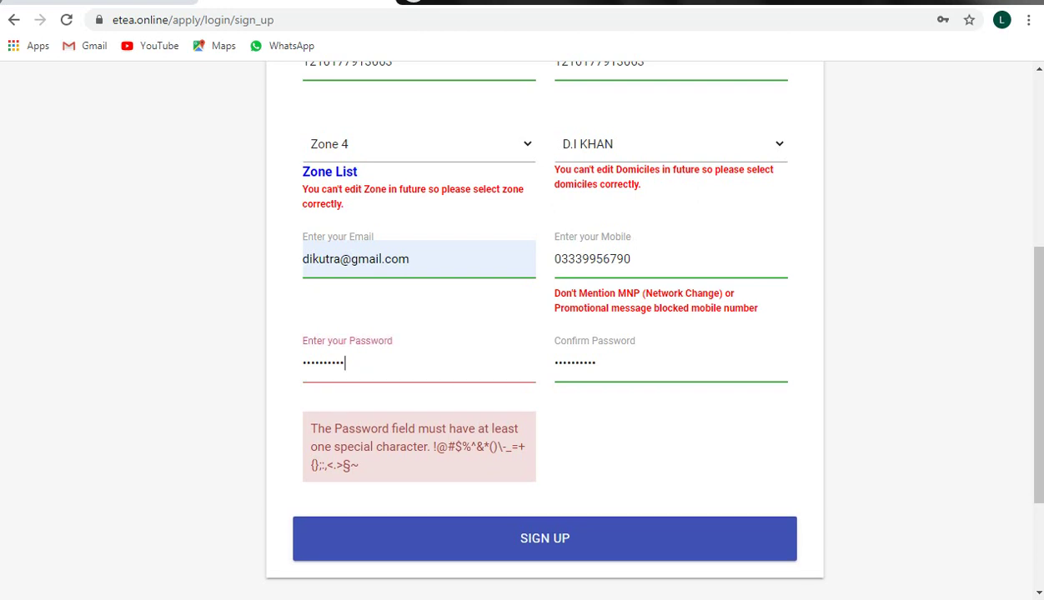
key(BackSpace)
key(BackSpace)
key(BackSpace)
key(BackSpace)
key(BackSpace)
key(BackSpace)
key(BackSpace)
key(BackSpace)
key(BackSpace)
key(BackSpace)
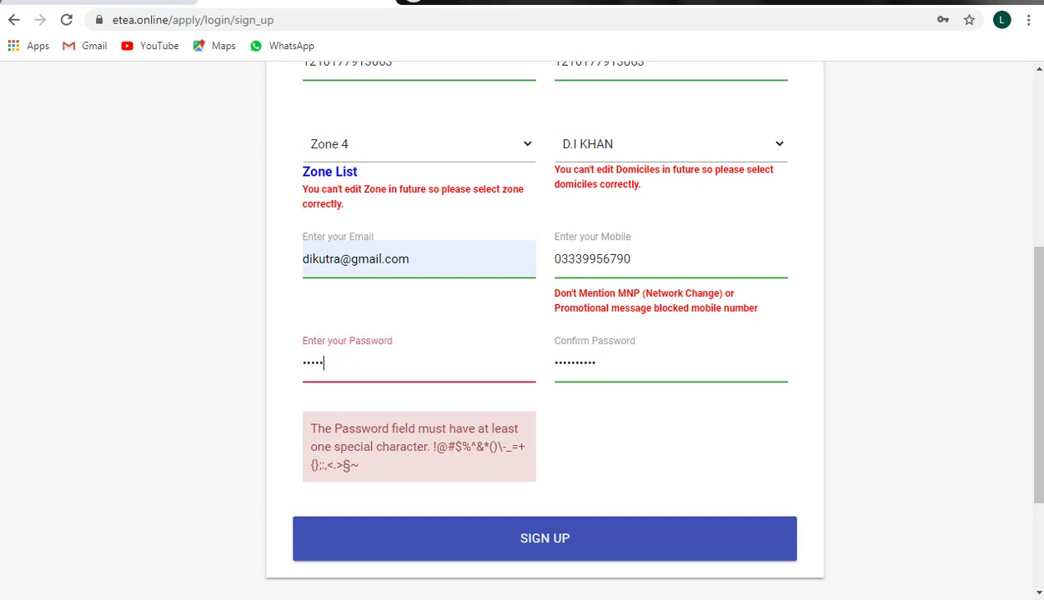
text(•••••••••••)
click(583, 362)
key(BackSpace)
key(BackSpace)
key(BackSpace)
key(BackSpace)
key(BackSpace)
key(BackSpace)
key(BackSpace)
key(BackSpace)
key(BackSpace)
key(BackSpace)
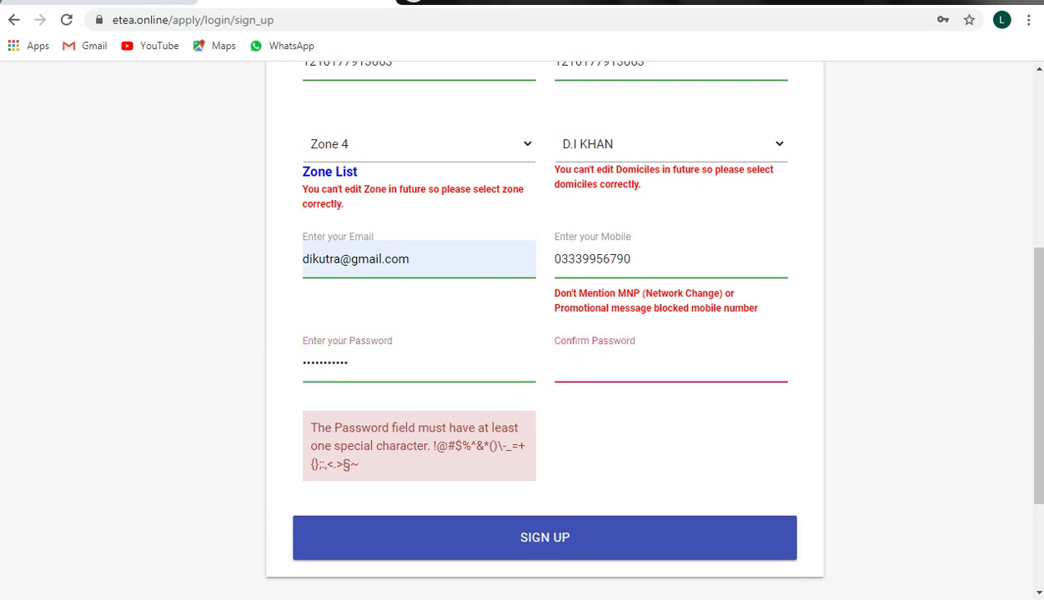
text(•••••••••••)
key(Tab)
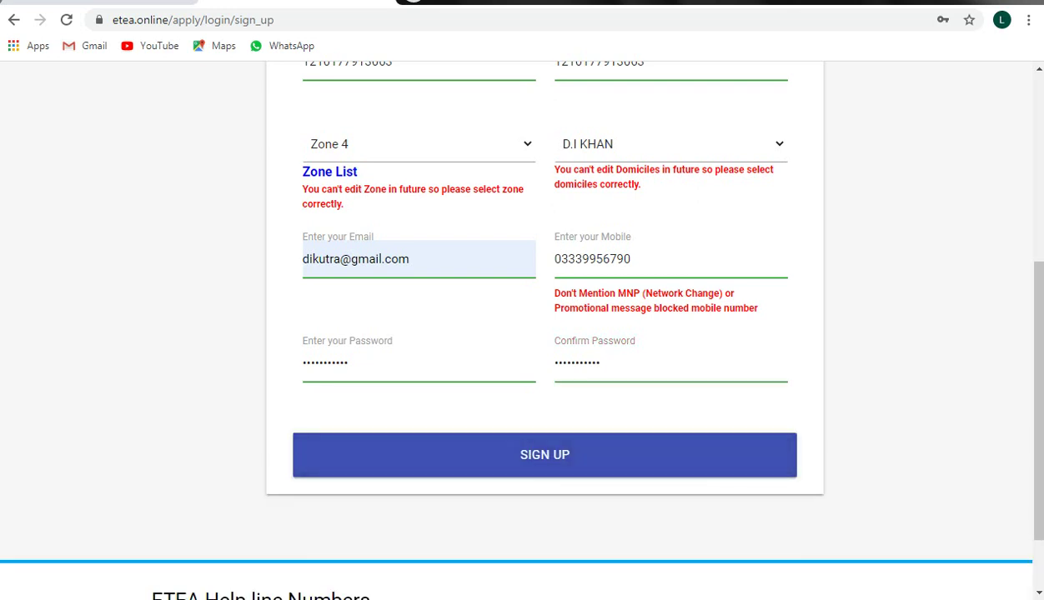
key(Return)
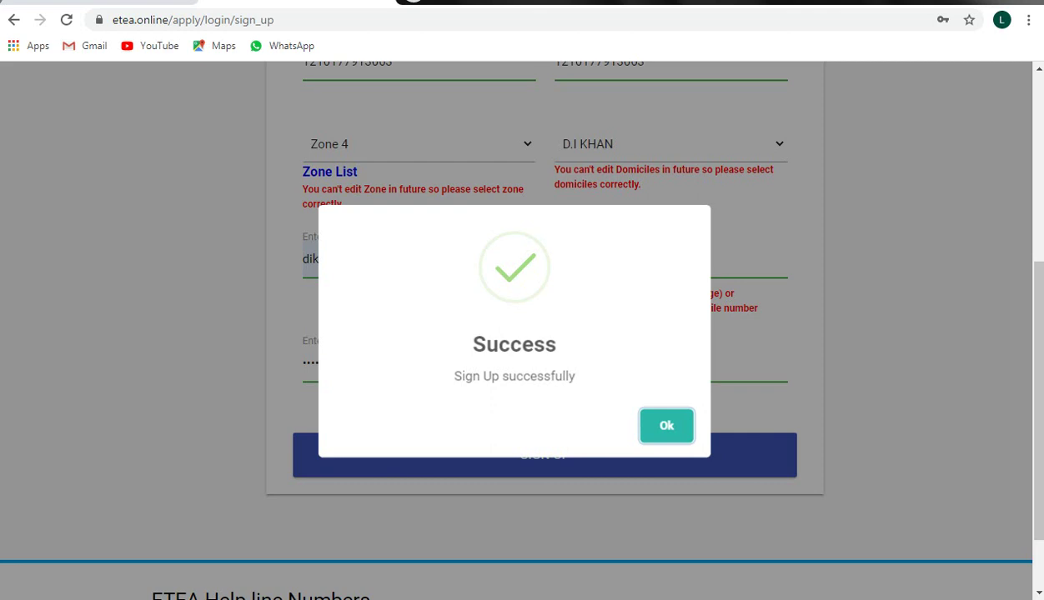
Step: Acknowledge the Sign Up successfully message and return to the sign-in page
key(Return)
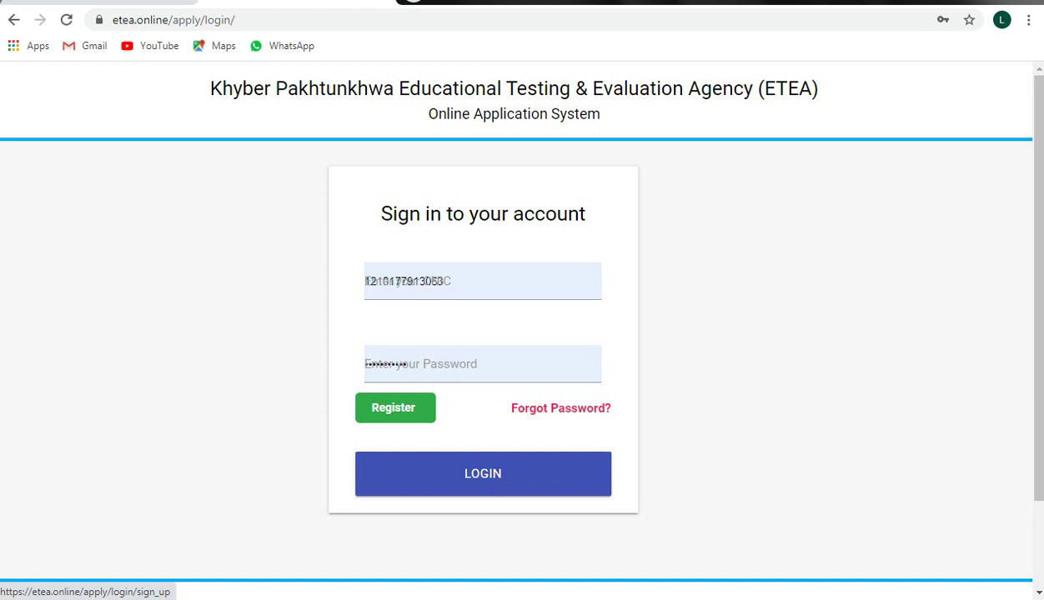
click(395, 408)
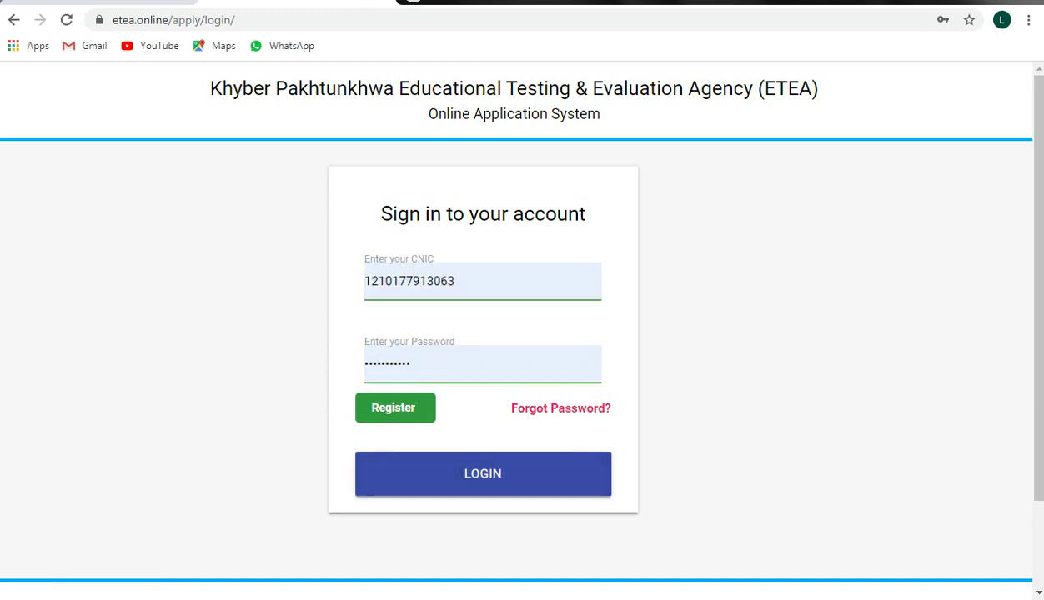
Step: Log in with the new account's prefilled CNIC and password
key(Return)
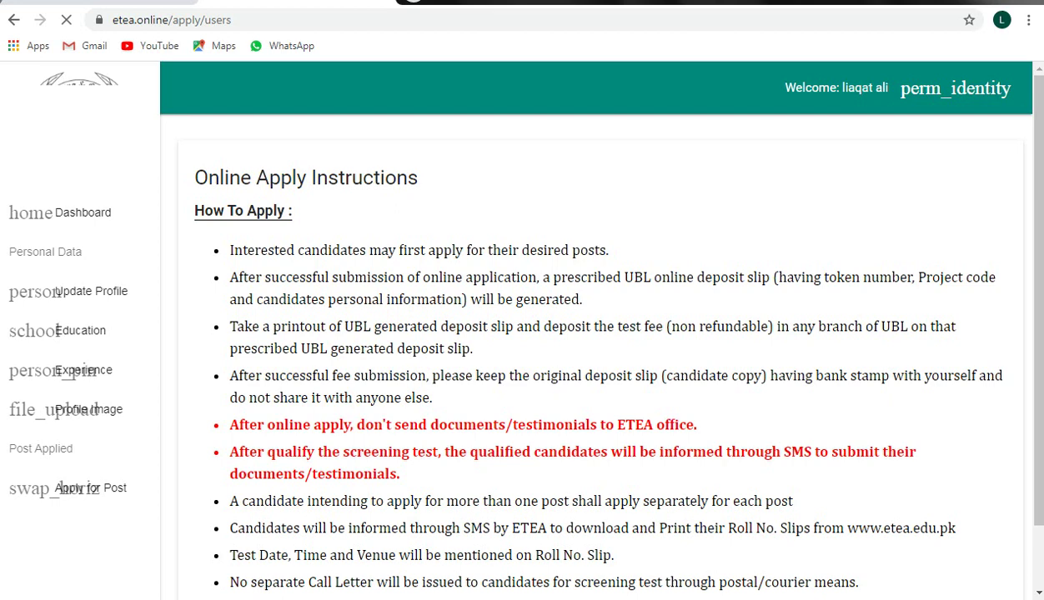
Step: Draw red boxes around the 'How To Apply :' heading and the words 'desired posts'
key(ctrl+alt+g)
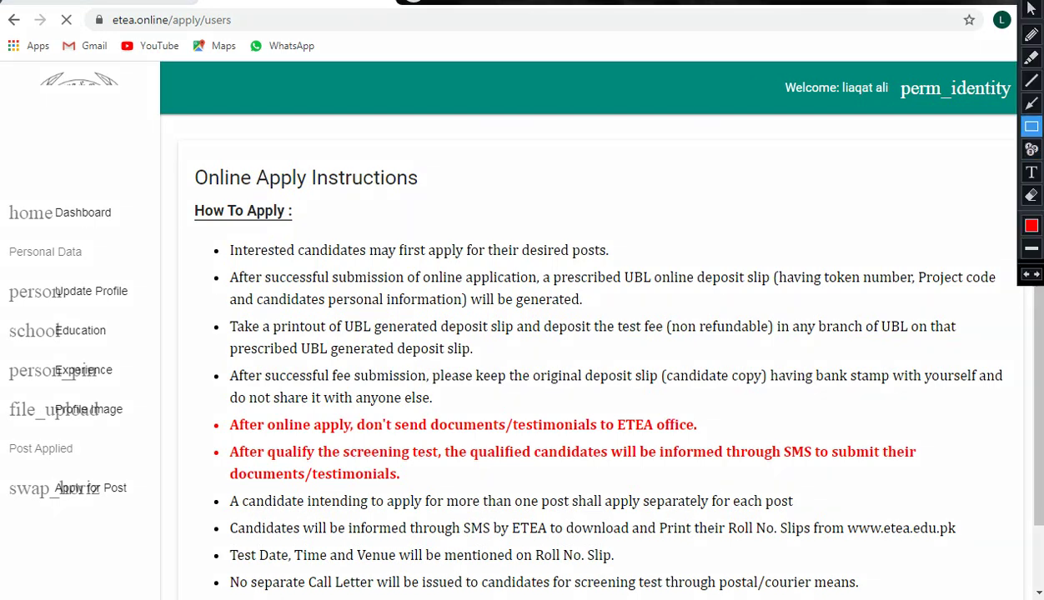
mouse_move(178, 198)
mouse_down()
mouse_move(232, 237)
mouse_move(321, 237)
mouse_up()
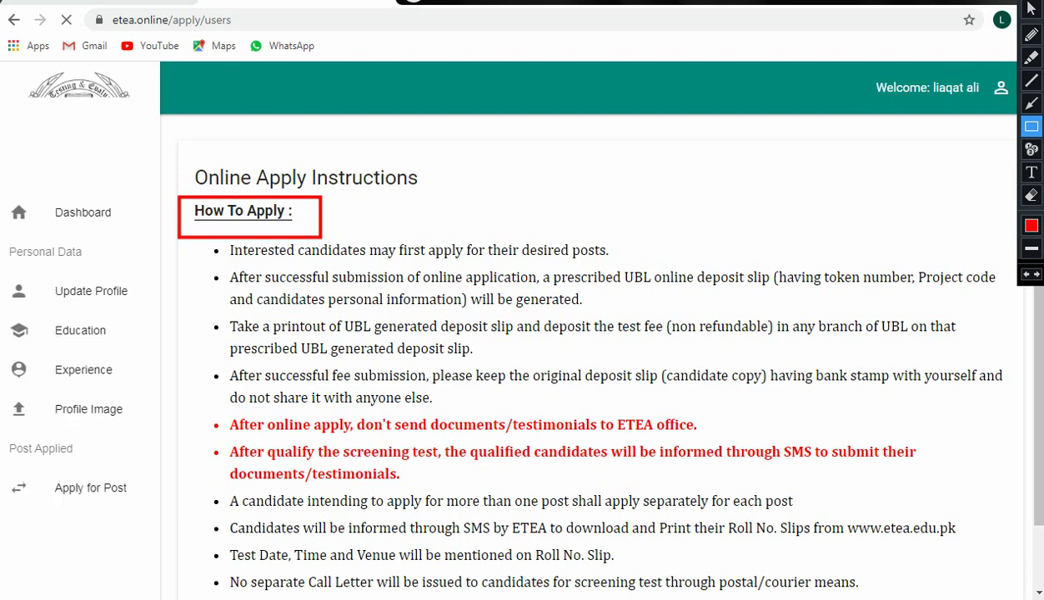
mouse_move(518, 234)
mouse_down()
mouse_move(523, 255)
mouse_move(622, 265)
mouse_up()
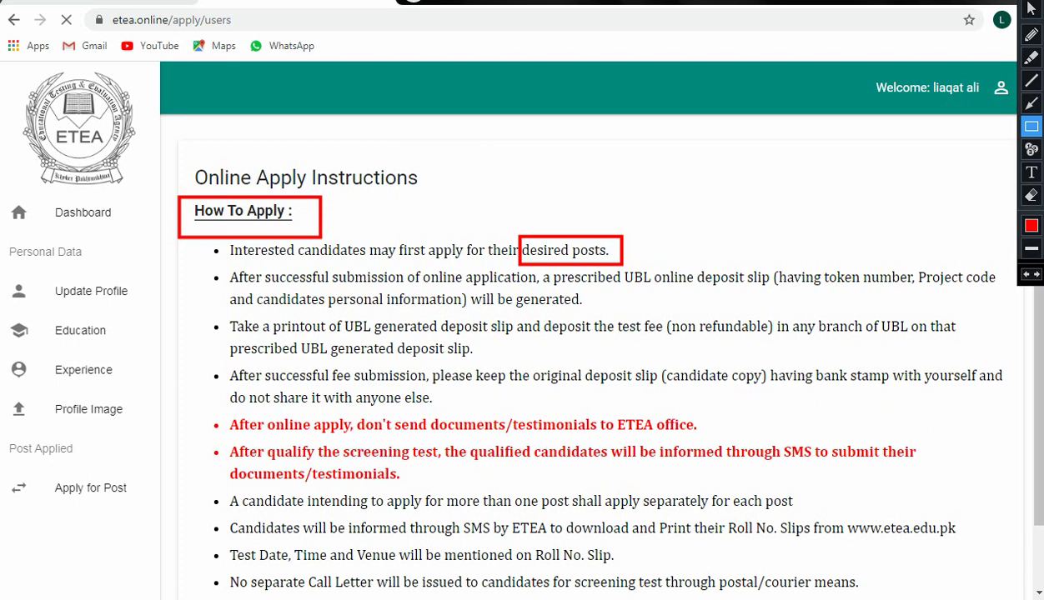
Step: Box the UBL deposit-slip printout and fee payment line and the keep-original-slip instruction in red
mouse_move(225, 315)
mouse_down()
mouse_move(285, 339)
mouse_move(629, 347)
mouse_up()
mouse_move(664, 345)
mouse_down()
mouse_move(916, 337)
mouse_move(967, 347)
mouse_move(972, 362)
mouse_up()
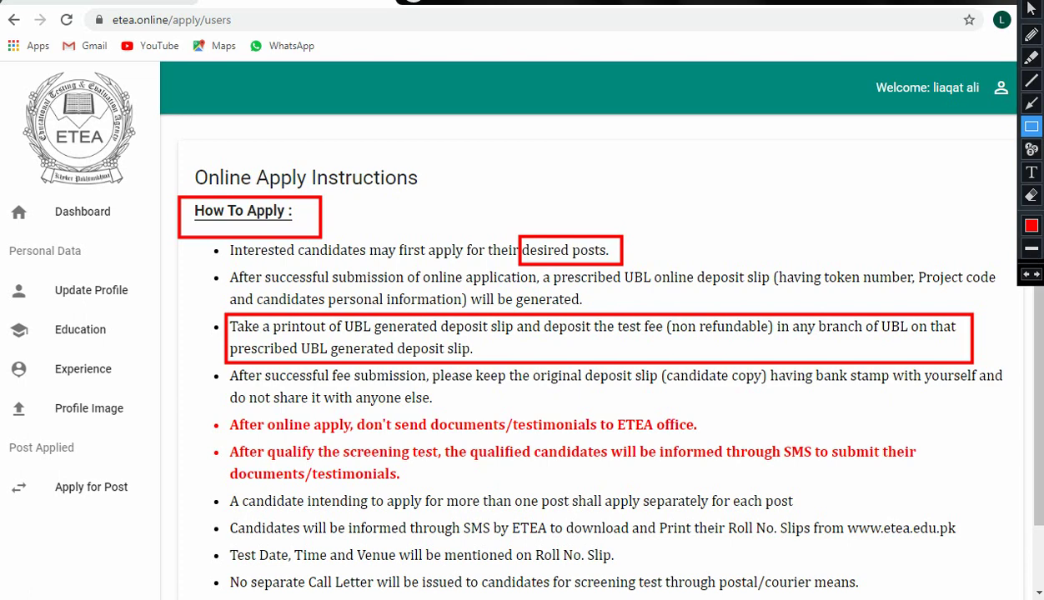
mouse_move(220, 366)
mouse_down()
mouse_move(221, 391)
mouse_move(280, 402)
mouse_move(1011, 413)
mouse_up()
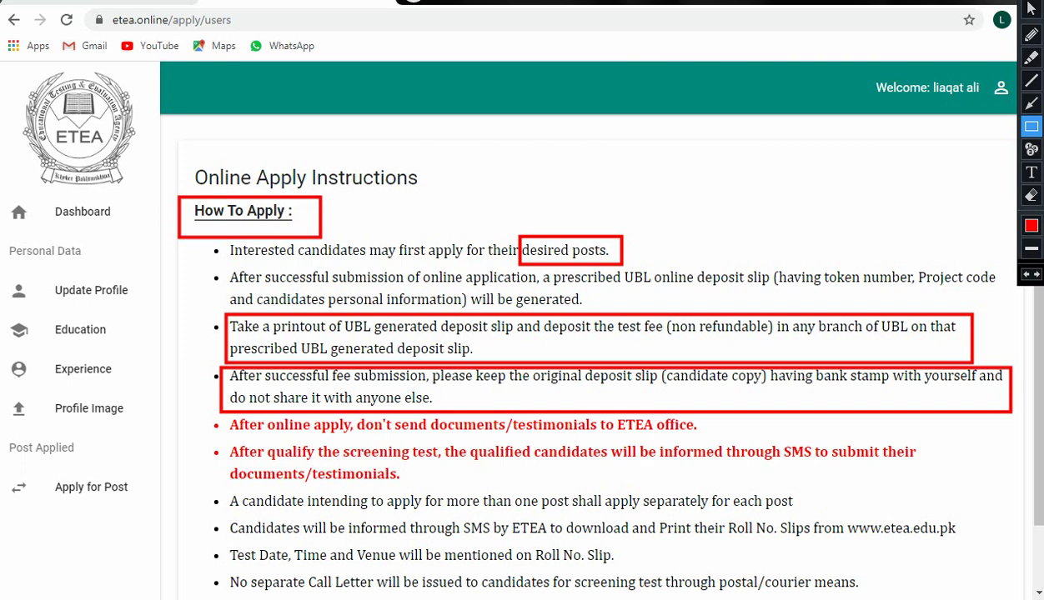
Step: Box the 'don't send documents to ETEA' and 'apply separately per post' bullets in red, then clear all markings
mouse_move(210, 408)
mouse_down()
mouse_move(214, 440)
mouse_move(248, 446)
mouse_move(724, 442)
mouse_up()
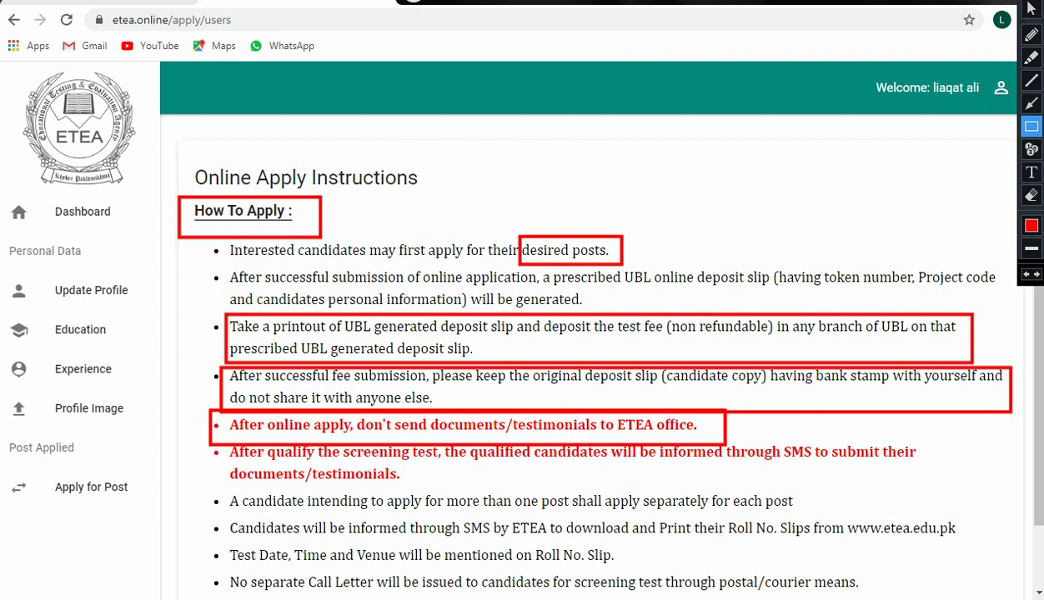
mouse_move(203, 494)
mouse_down()
mouse_move(292, 520)
mouse_move(533, 507)
mouse_move(656, 525)
mouse_move(809, 512)
mouse_up()
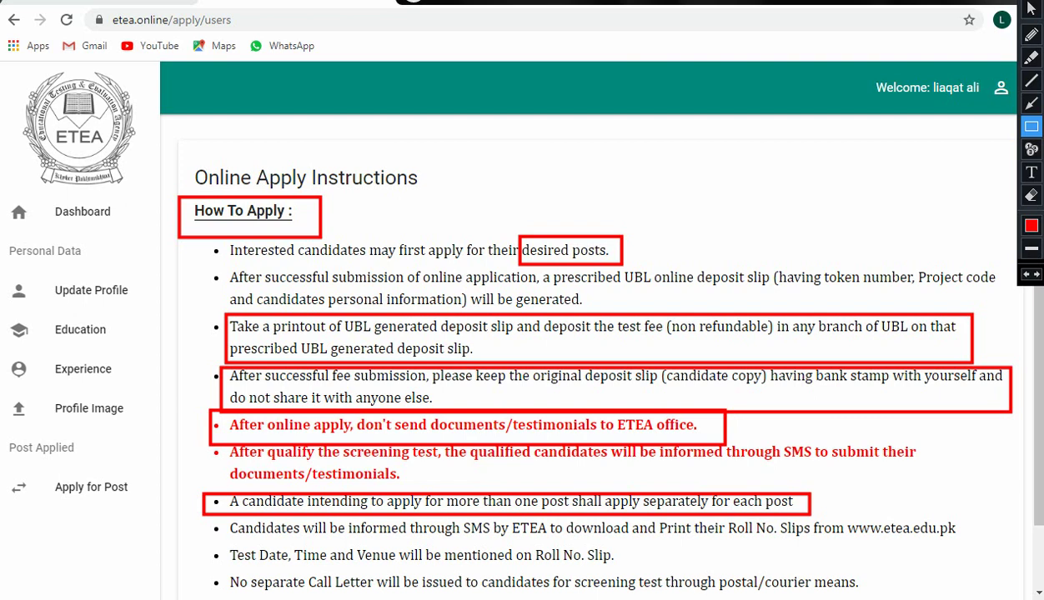
key(ctrl+shift+h)
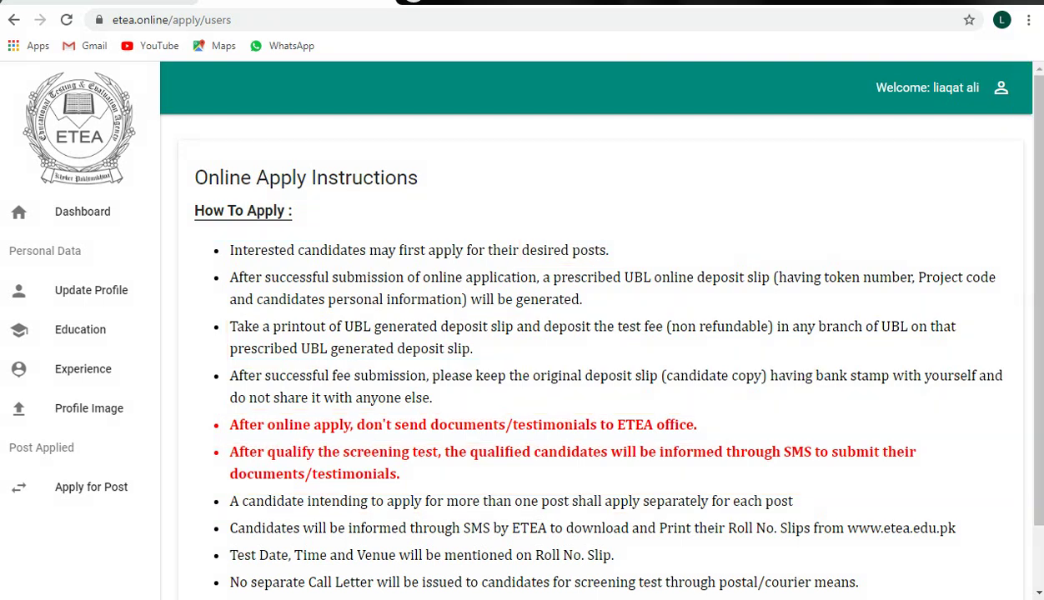
scroll(592, 333, down, 2)
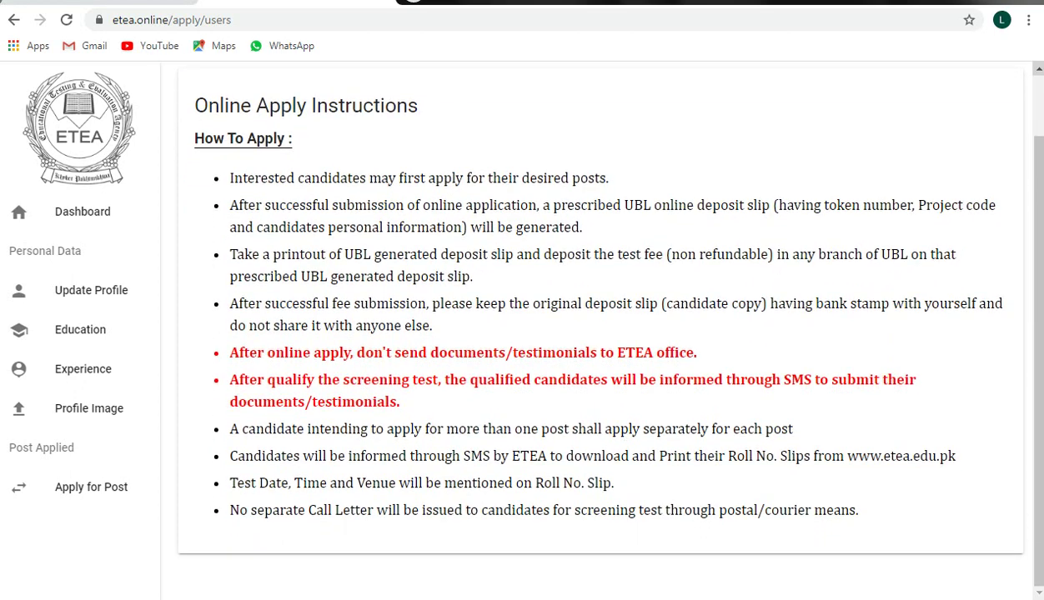
scroll(589, 317, up, 2)
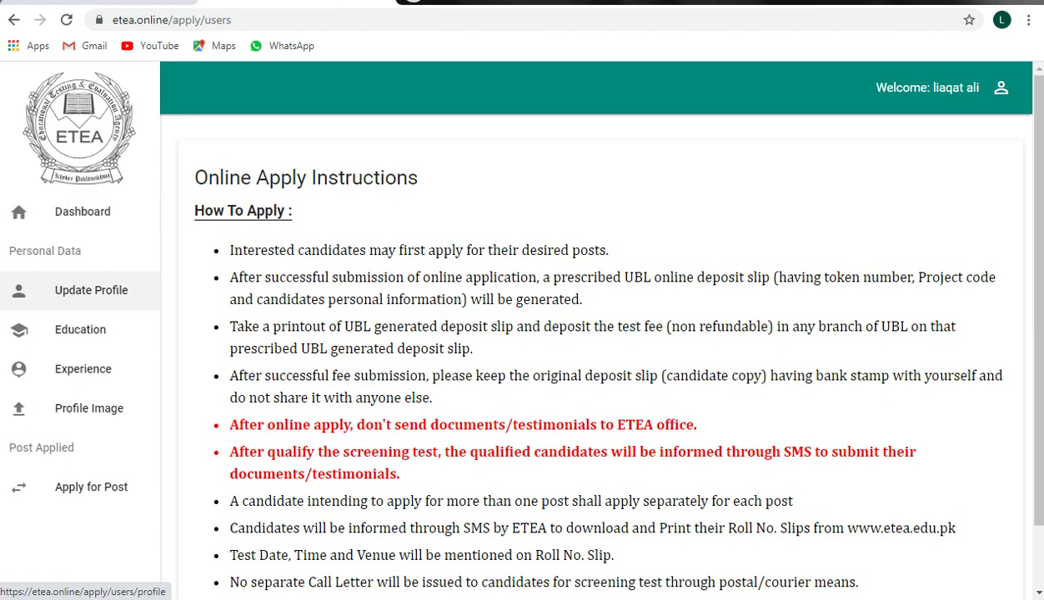
Step: Open the Update Profile form and scroll down to the birth date, domicile and zone fields
click(91, 290)
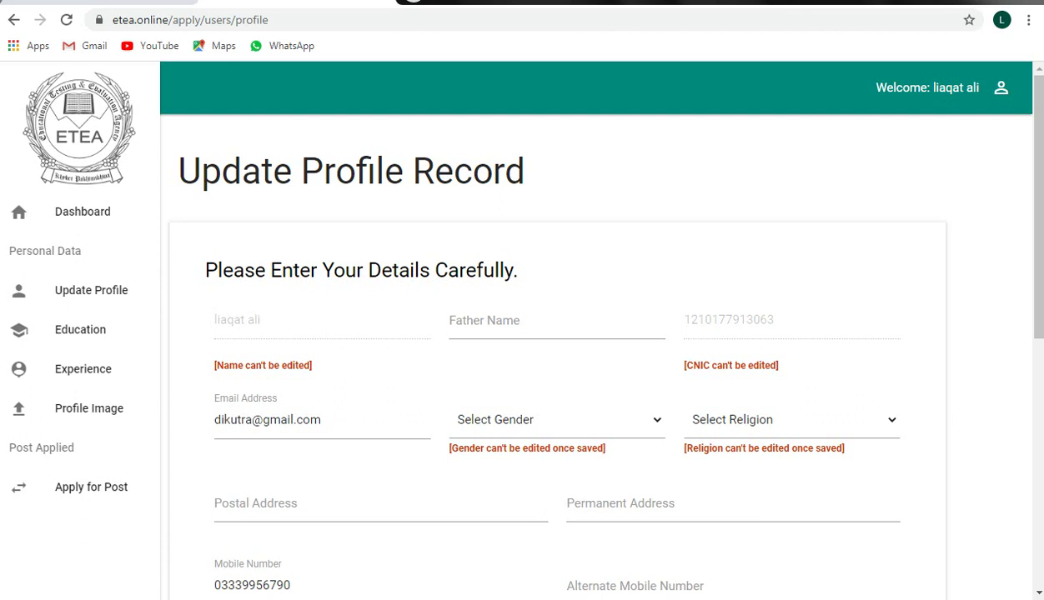
scroll(589, 334, down, 3)
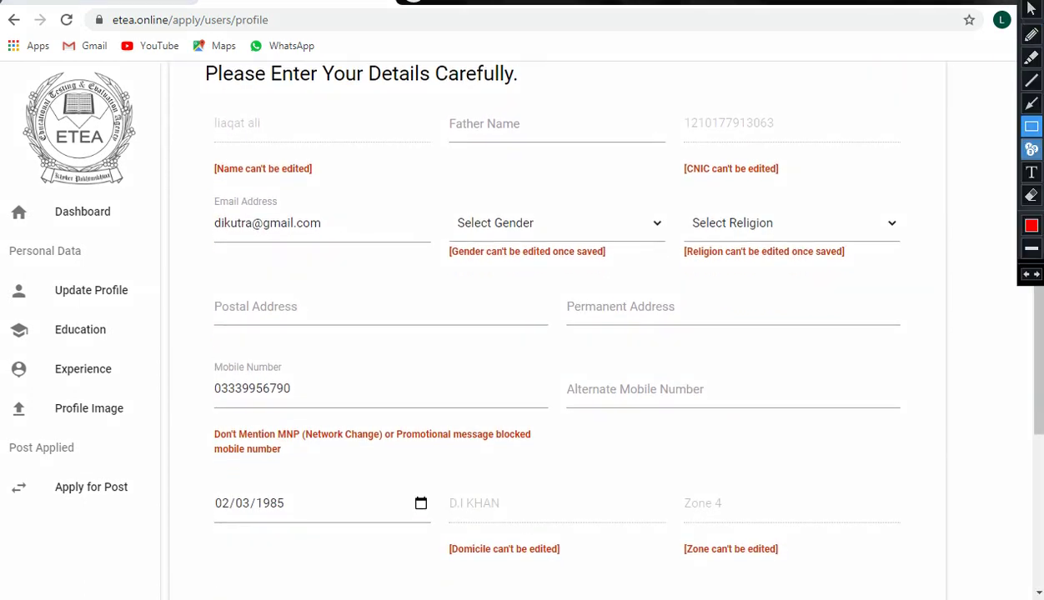
Step: Box the Name, Father Name, CNIC, Email Address, gender and religion fields in red
mouse_move(200, 107)
mouse_down()
mouse_move(202, 134)
mouse_move(328, 150)
mouse_up()
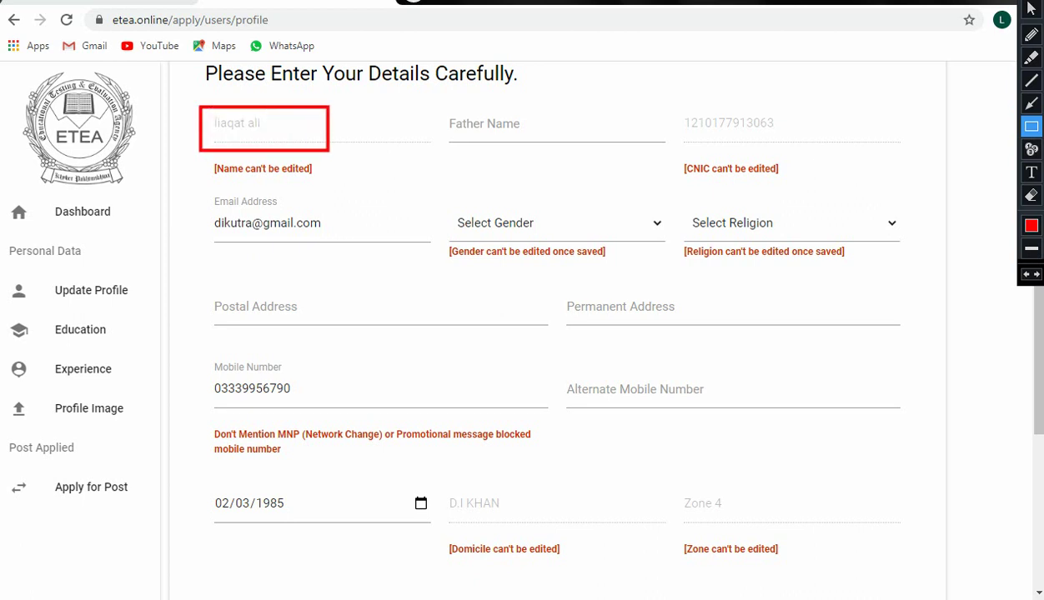
mouse_move(443, 107)
mouse_down()
mouse_move(491, 137)
mouse_move(558, 143)
mouse_up()
mouse_move(678, 105)
mouse_down()
mouse_move(741, 144)
mouse_move(824, 144)
mouse_up()
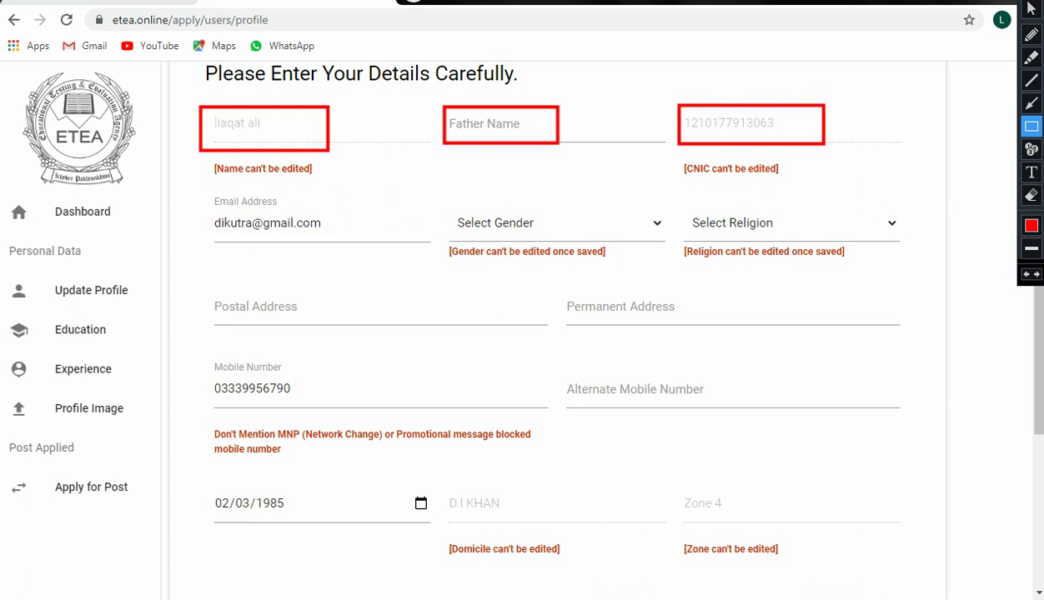
mouse_move(203, 207)
mouse_down()
mouse_move(215, 239)
mouse_move(375, 242)
mouse_up()
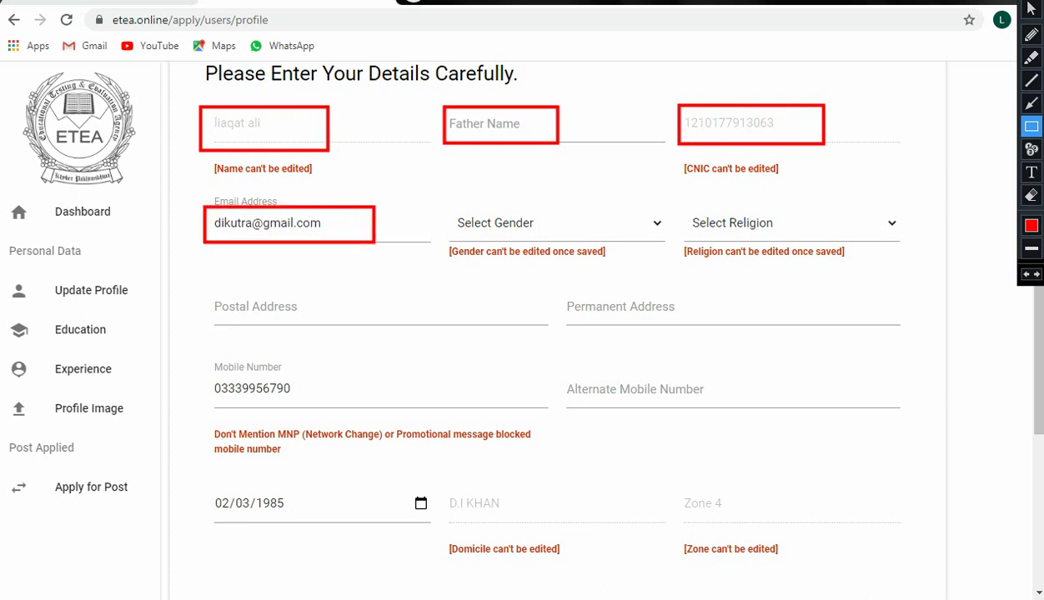
mouse_move(446, 207)
mouse_down()
mouse_move(456, 233)
mouse_move(618, 242)
mouse_up()
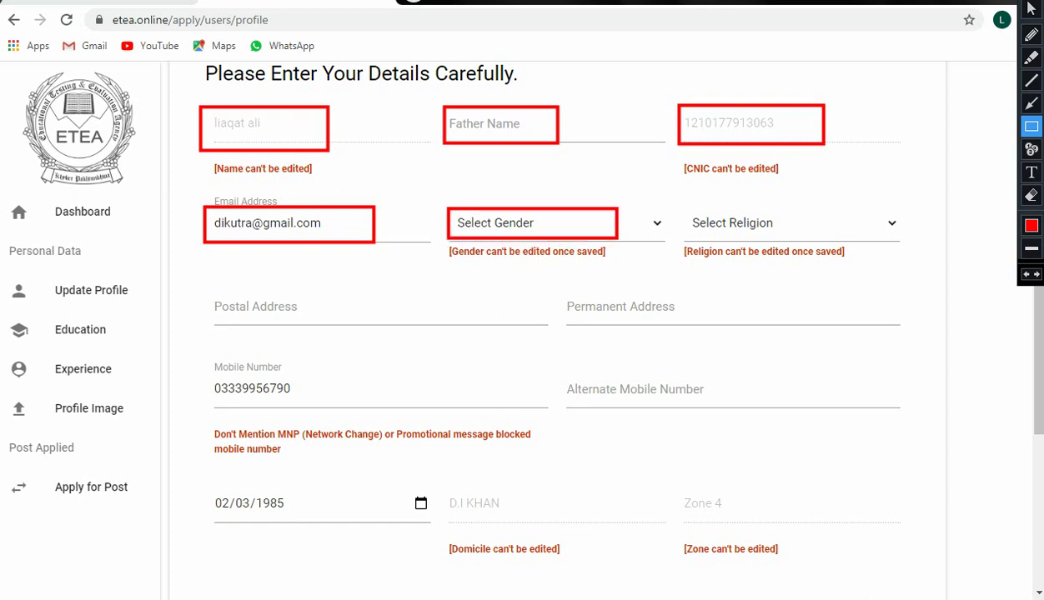
mouse_move(683, 206)
mouse_down()
mouse_move(701, 233)
mouse_move(861, 242)
mouse_up()
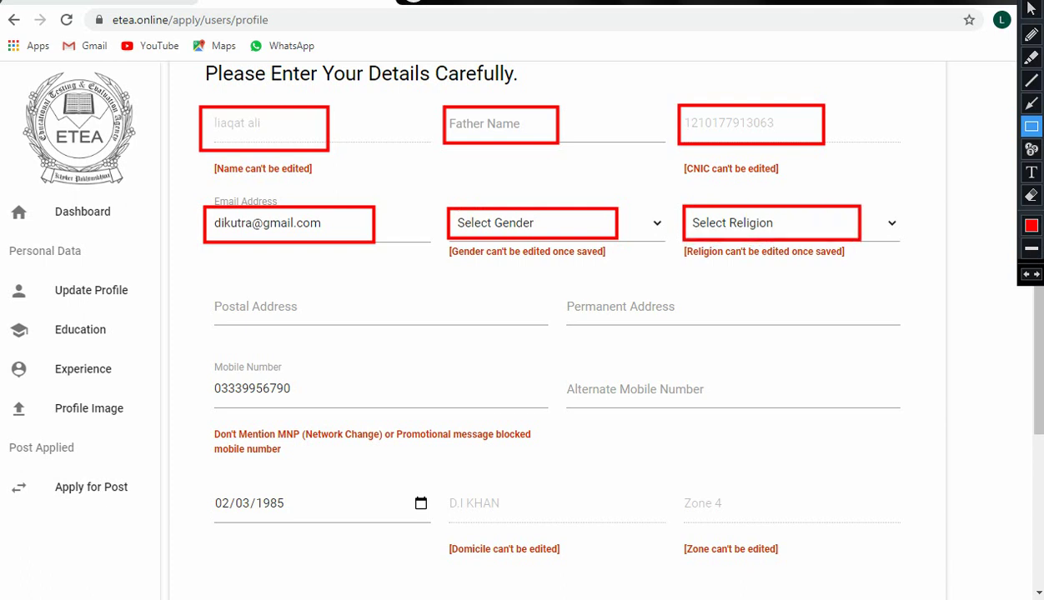
mouse_move(208, 290)
mouse_down()
mouse_move(288, 323)
mouse_move(552, 326)
mouse_up()
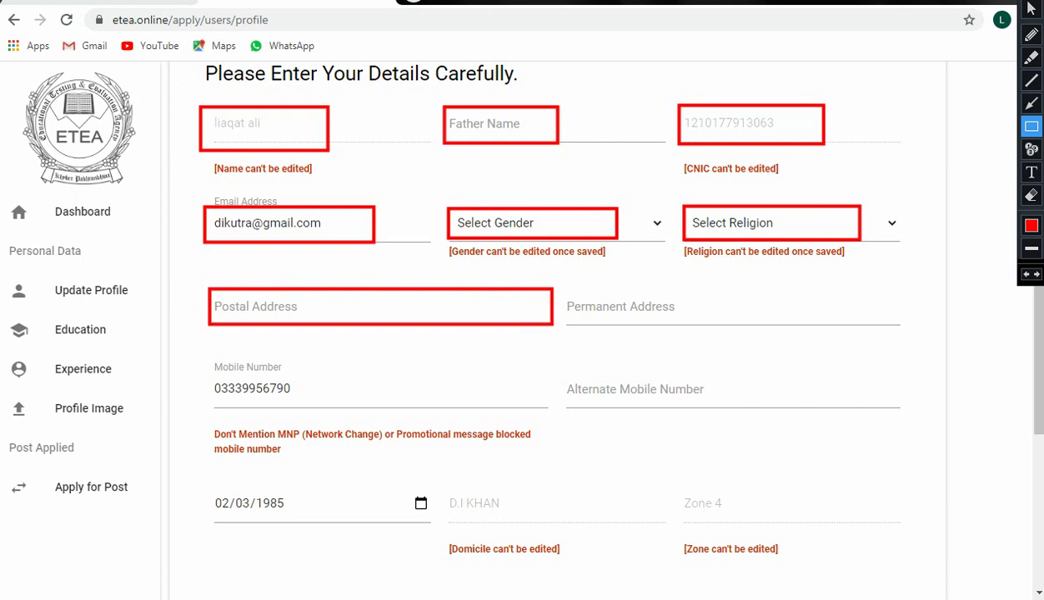
mouse_move(555, 285)
mouse_down()
mouse_move(559, 321)
mouse_move(795, 328)
mouse_up()
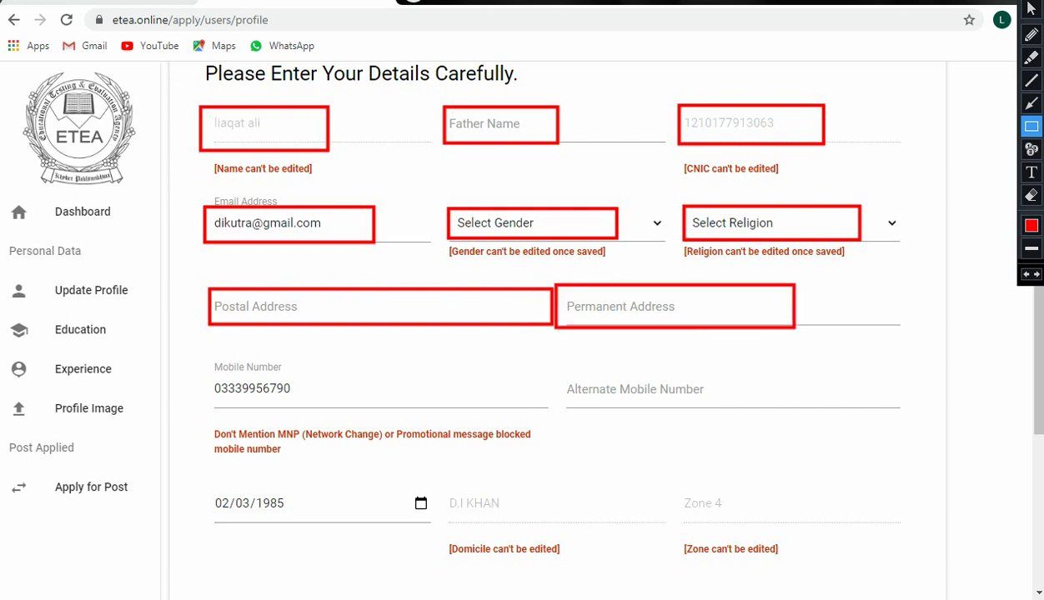
mouse_move(198, 373)
mouse_down()
mouse_move(200, 399)
mouse_move(456, 409)
mouse_up()
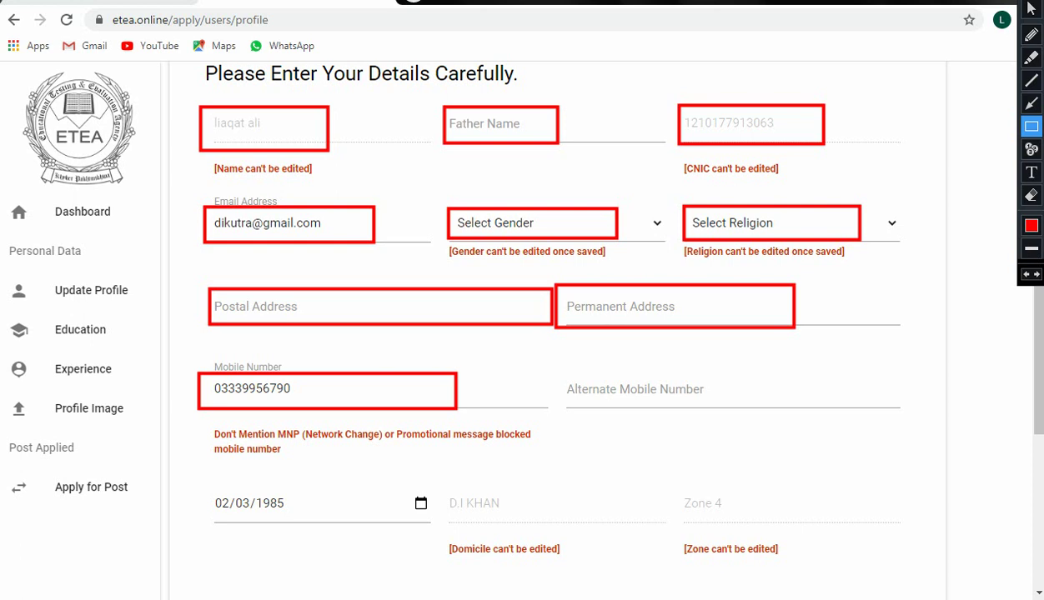
mouse_move(561, 373)
mouse_down()
mouse_move(563, 398)
mouse_move(818, 411)
mouse_up()
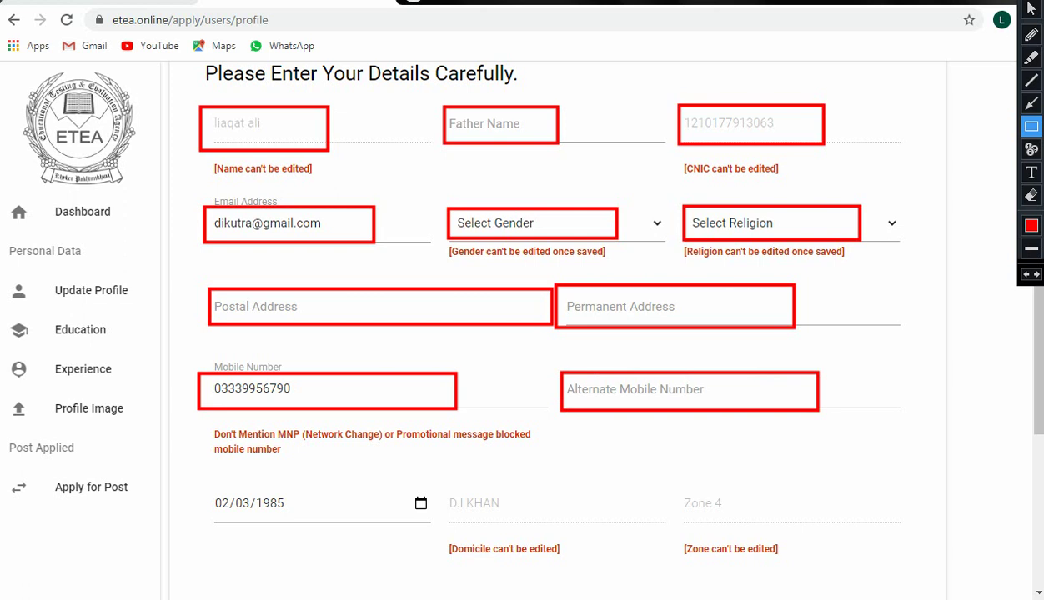
mouse_move(209, 489)
mouse_down()
mouse_move(221, 521)
mouse_move(298, 523)
mouse_up()
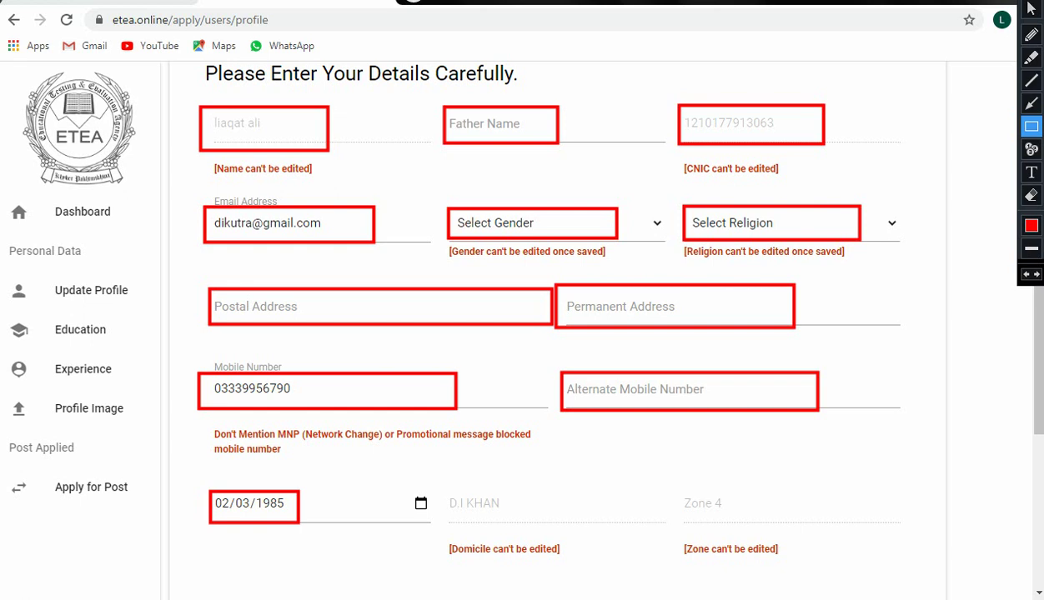
mouse_move(435, 486)
mouse_down()
mouse_move(439, 524)
mouse_move(570, 514)
mouse_up()
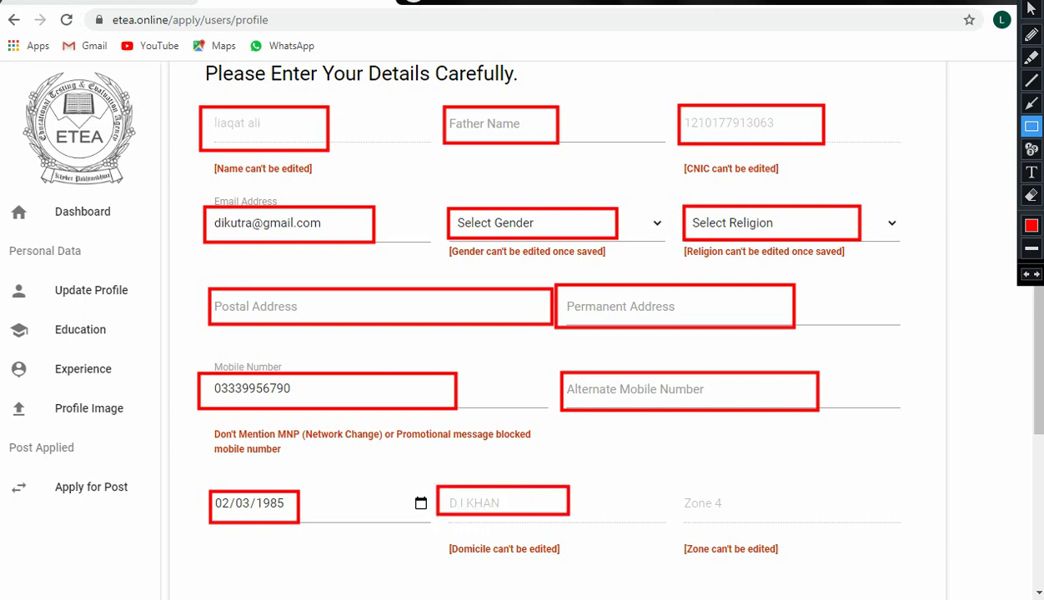
mouse_move(664, 486)
mouse_down()
mouse_move(667, 505)
mouse_move(802, 510)
mouse_move(833, 527)
mouse_move(840, 520)
mouse_up()
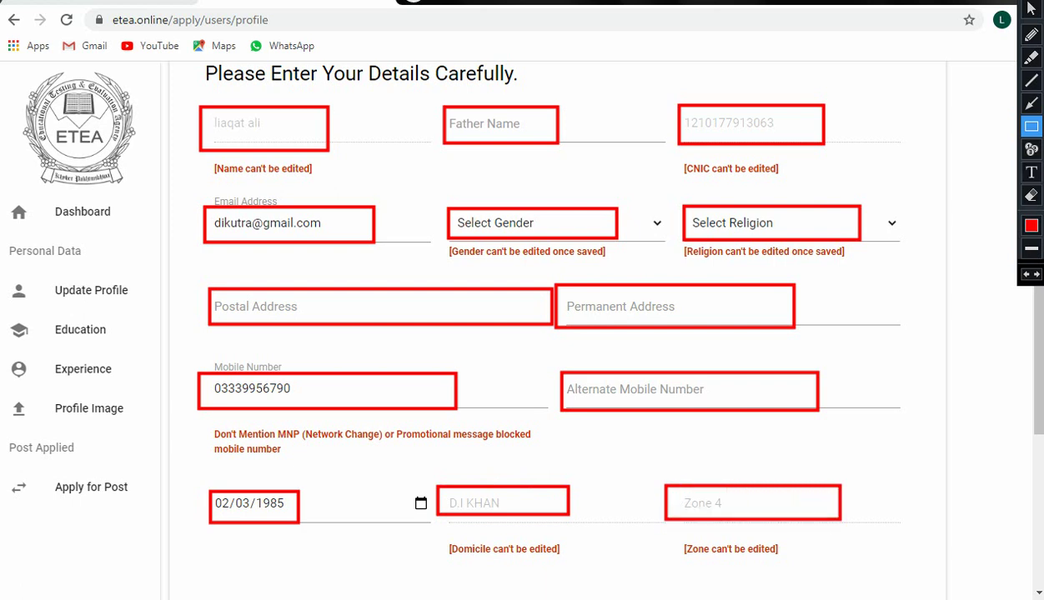
key(Escape)
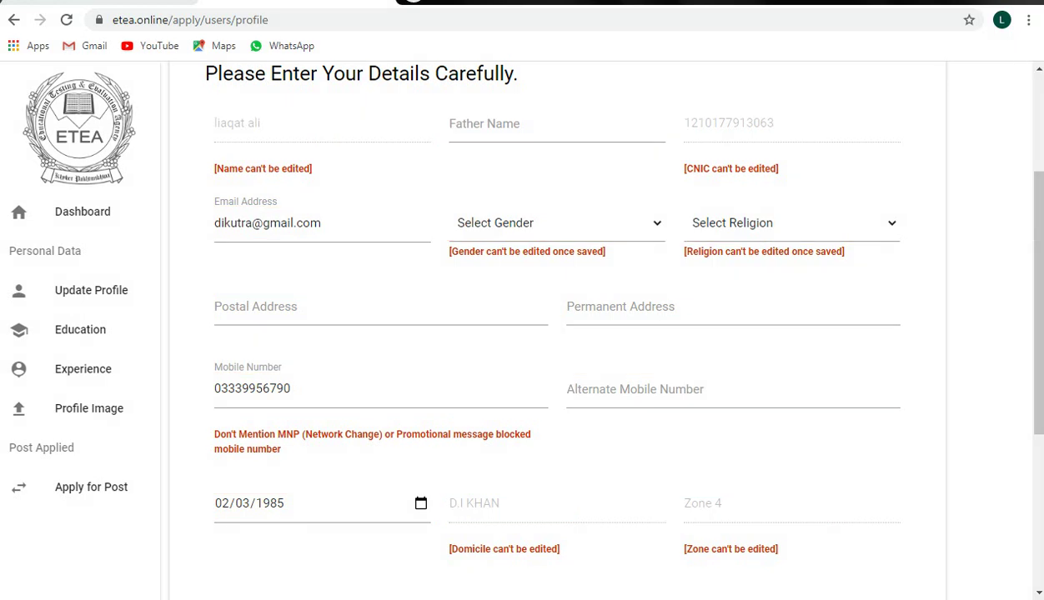
scroll(534, 334, down, 3)
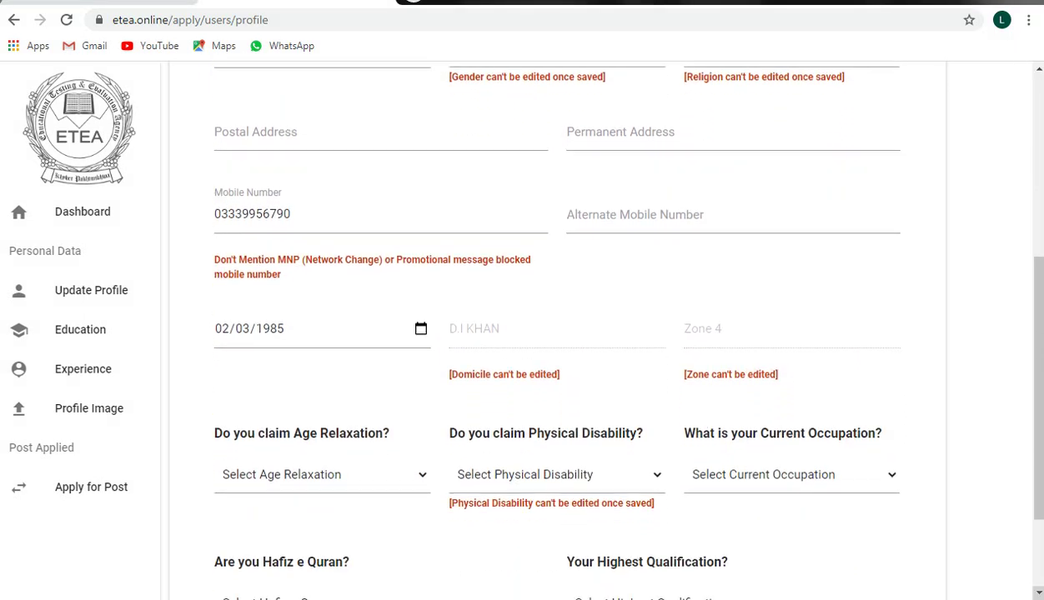
scroll(534, 334, down, 2)
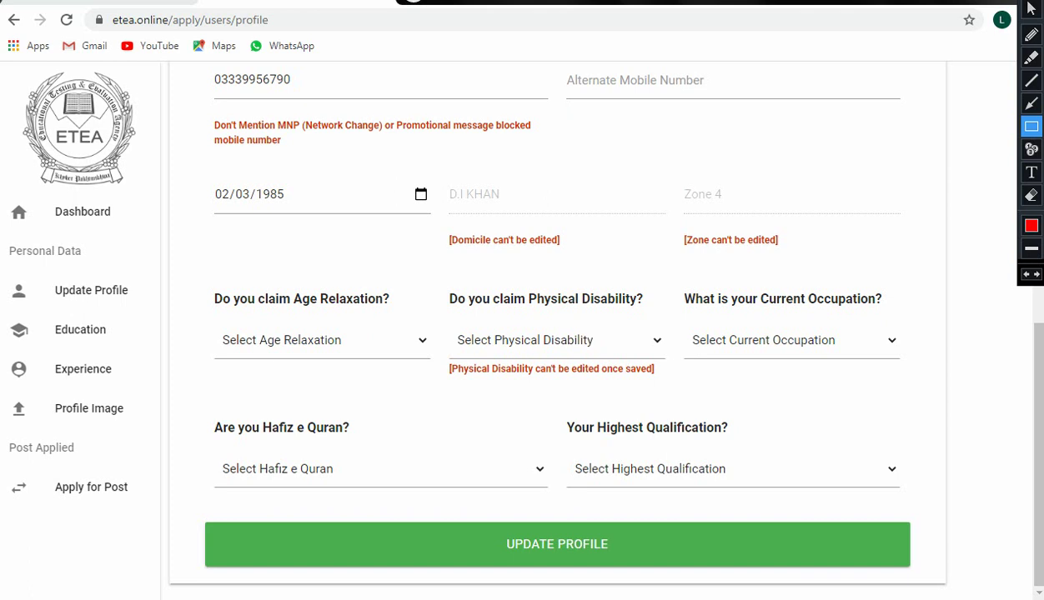
mouse_move(217, 325)
mouse_down()
mouse_move(216, 346)
mouse_move(294, 361)
mouse_move(409, 358)
mouse_up()
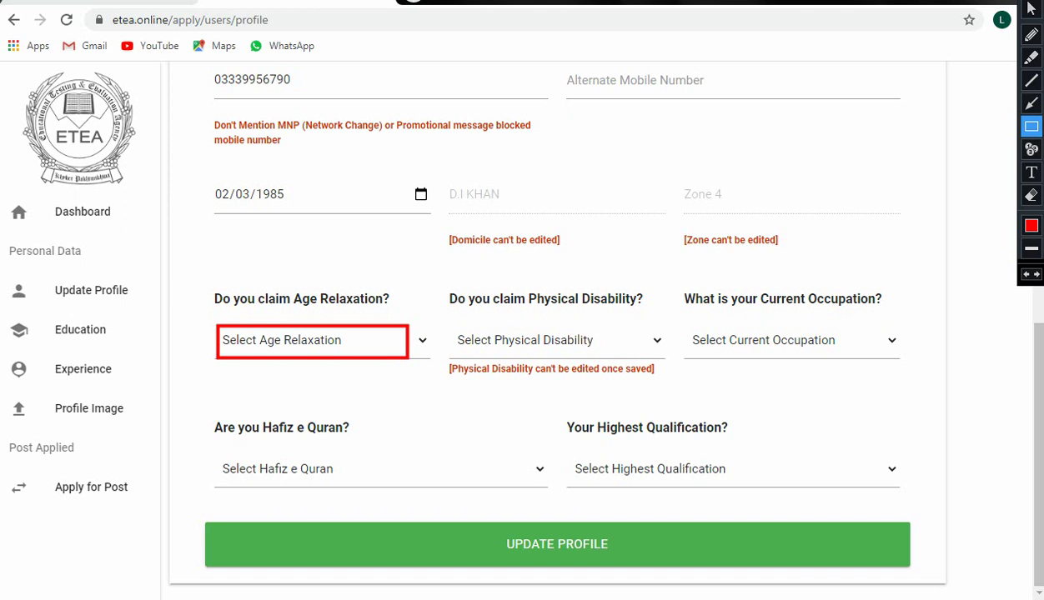
mouse_move(449, 325)
mouse_down()
mouse_move(450, 358)
mouse_move(620, 359)
mouse_up()
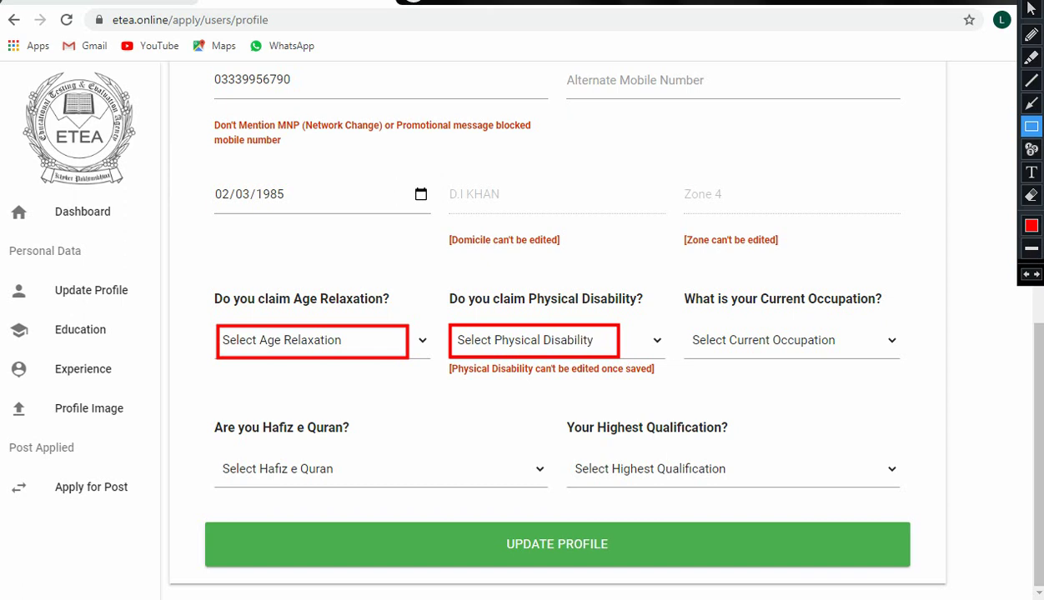
mouse_move(687, 321)
mouse_down()
mouse_move(737, 357)
mouse_move(864, 357)
mouse_up()
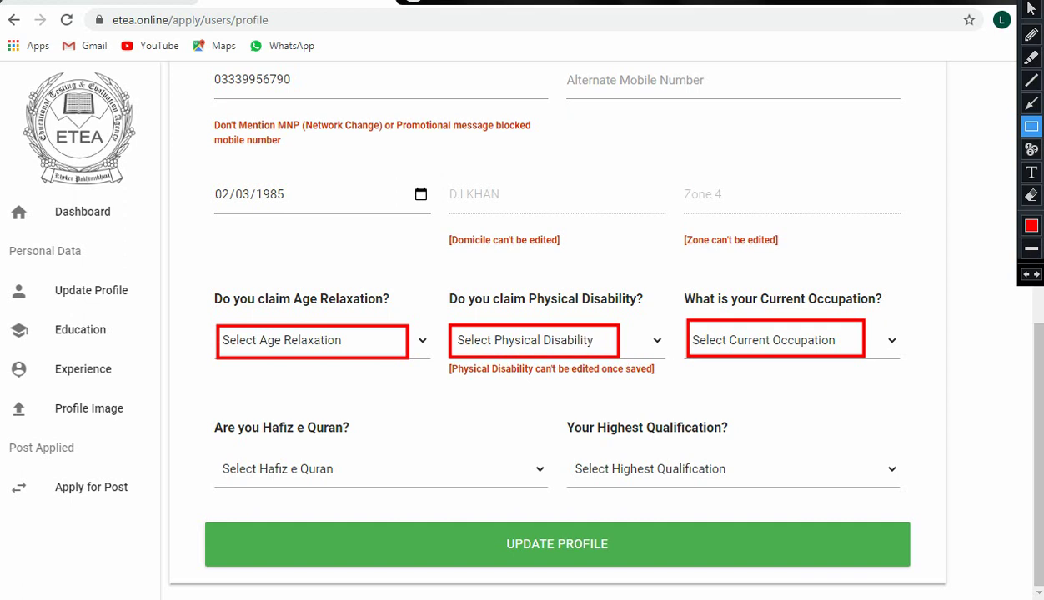
mouse_move(210, 449)
mouse_down()
mouse_move(212, 483)
mouse_move(449, 489)
mouse_up()
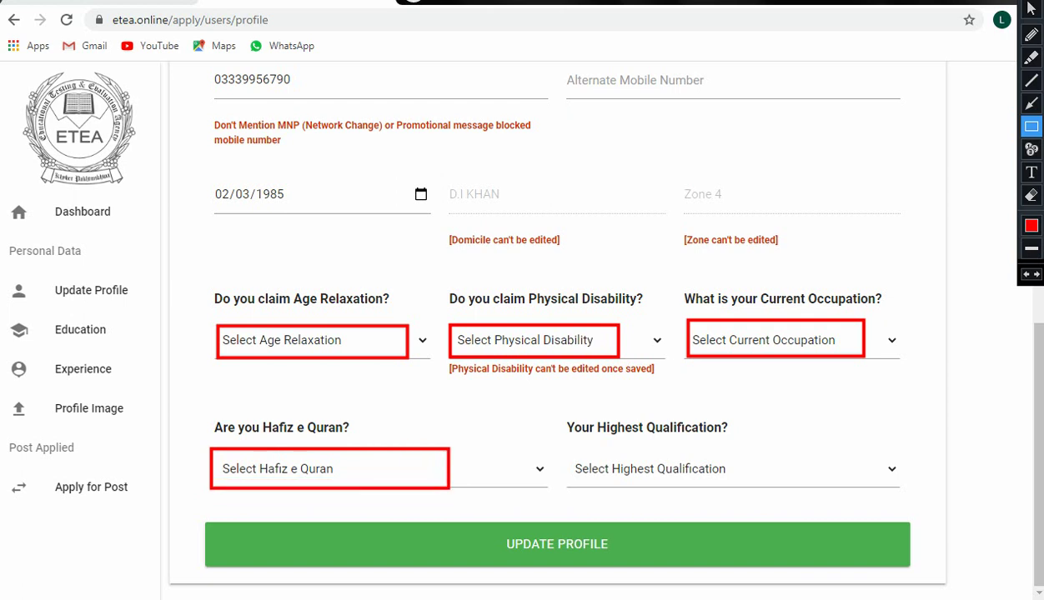
mouse_move(561, 451)
mouse_down()
mouse_move(577, 485)
mouse_move(774, 484)
mouse_up()
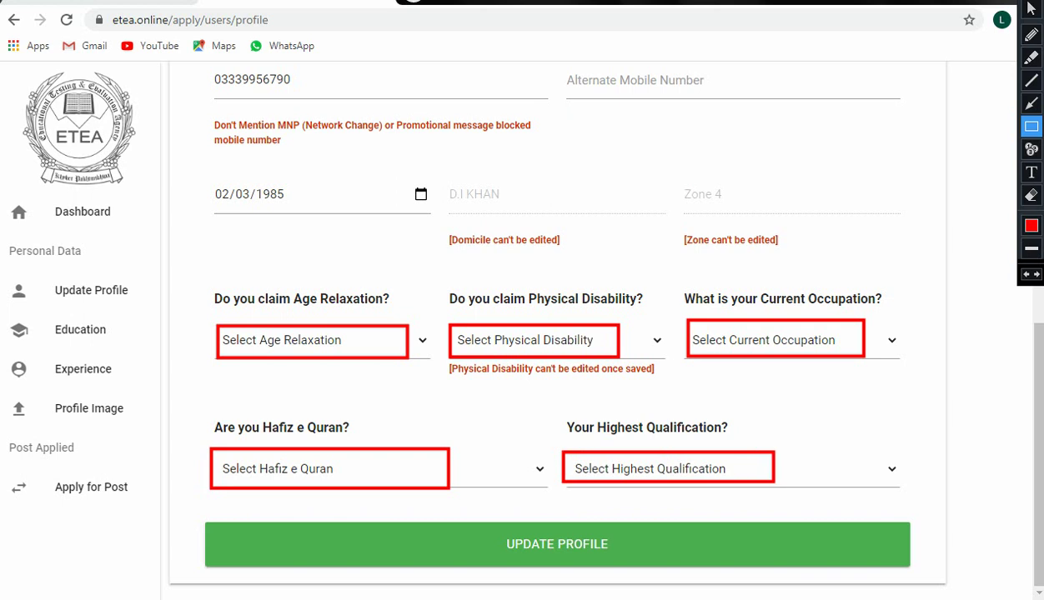
key(Escape)
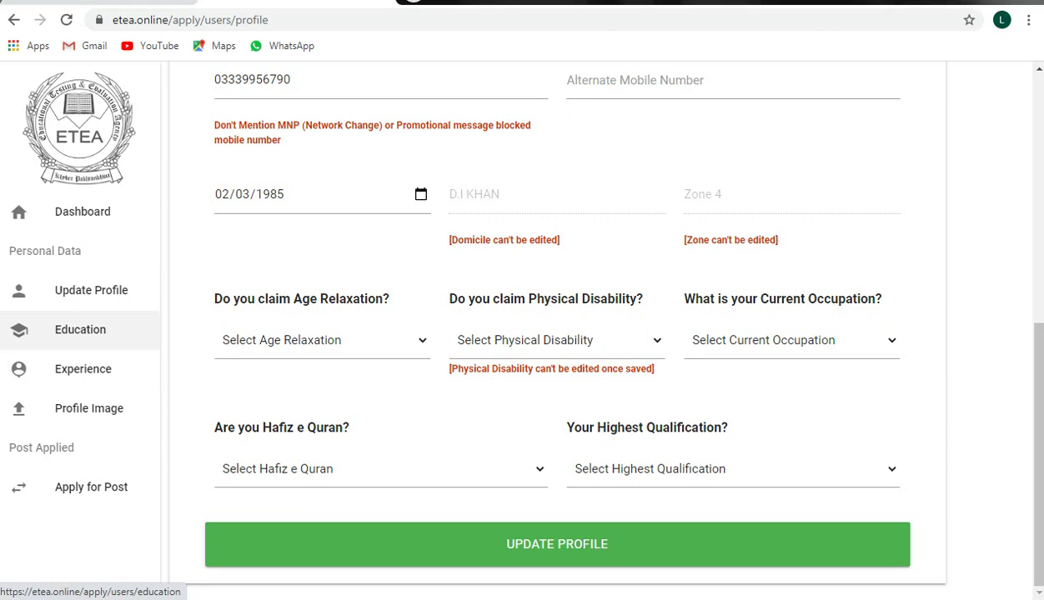
click(80, 329)
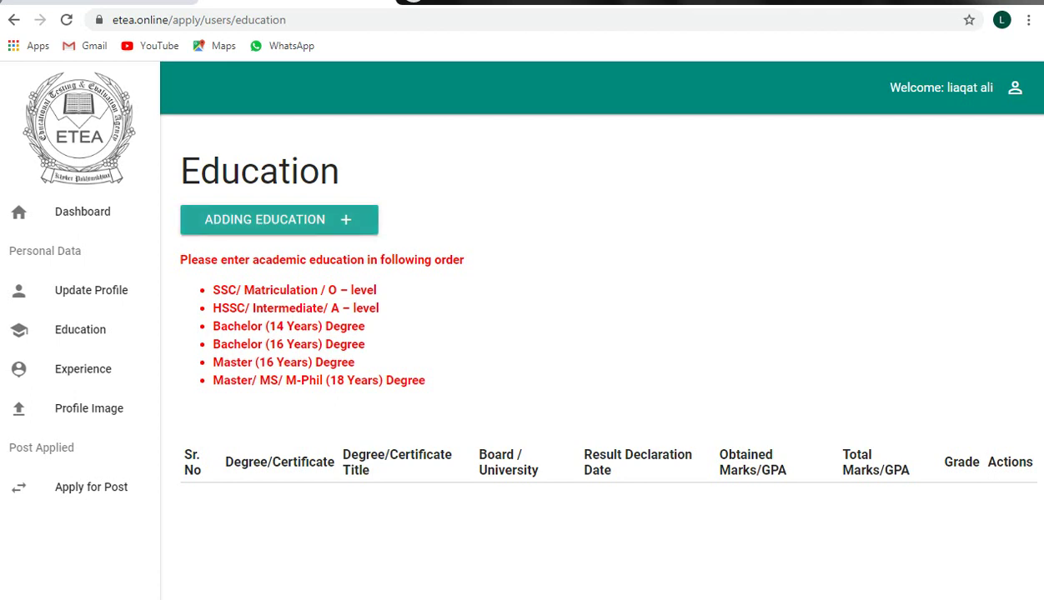
Step: Box the SSC/Matriculation, HSSC/Intermediate and Bachelor (14 Years) requirements in red, then clear them
mouse_move(1032, 10)
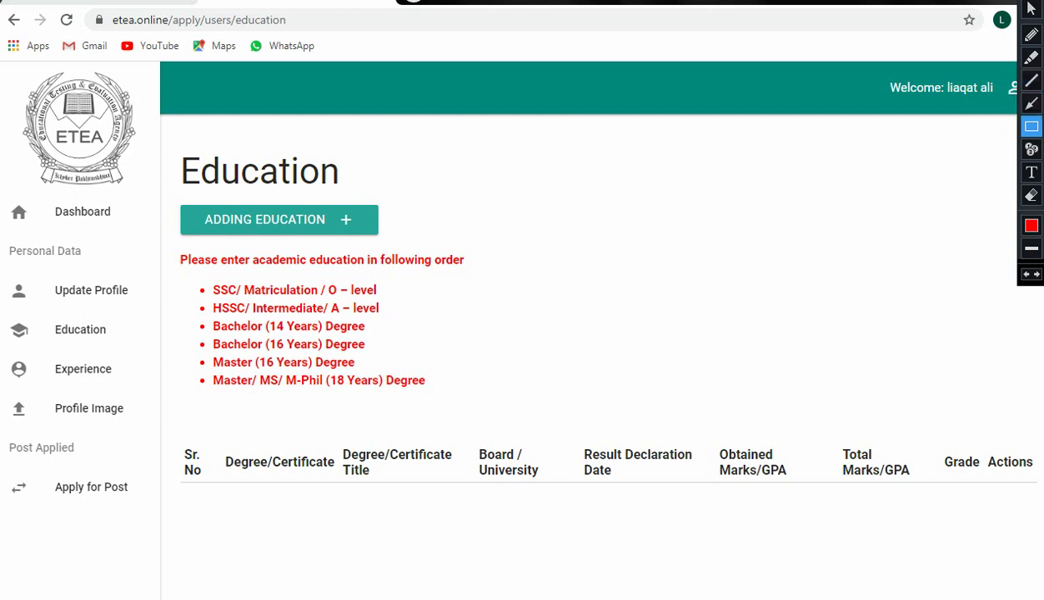
mouse_move(190, 279)
mouse_down()
mouse_move(223, 293)
mouse_move(405, 300)
mouse_up()
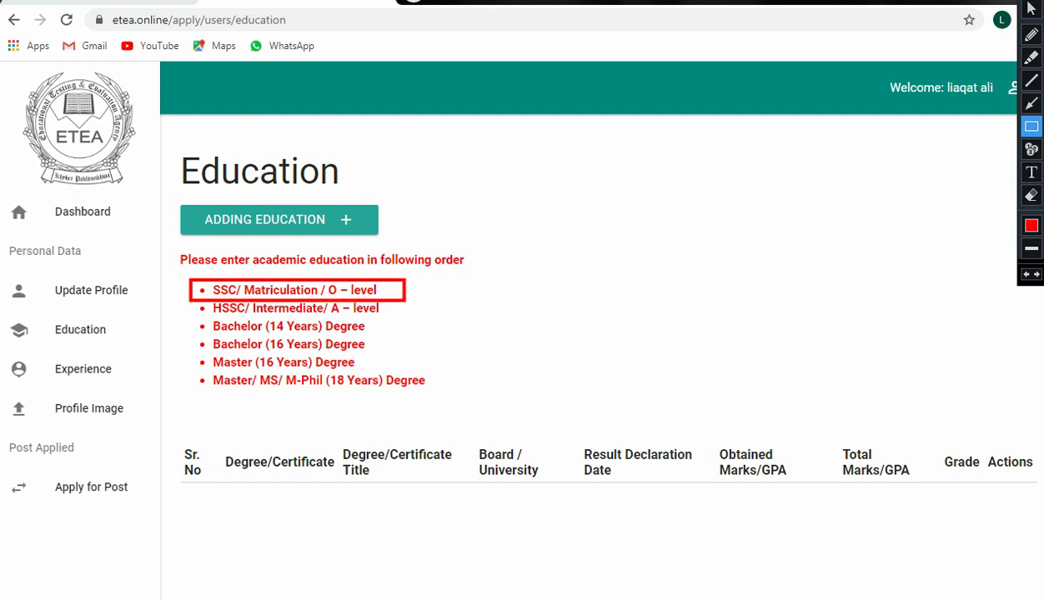
mouse_move(191, 302)
mouse_down()
mouse_move(203, 312)
mouse_move(405, 317)
mouse_up()
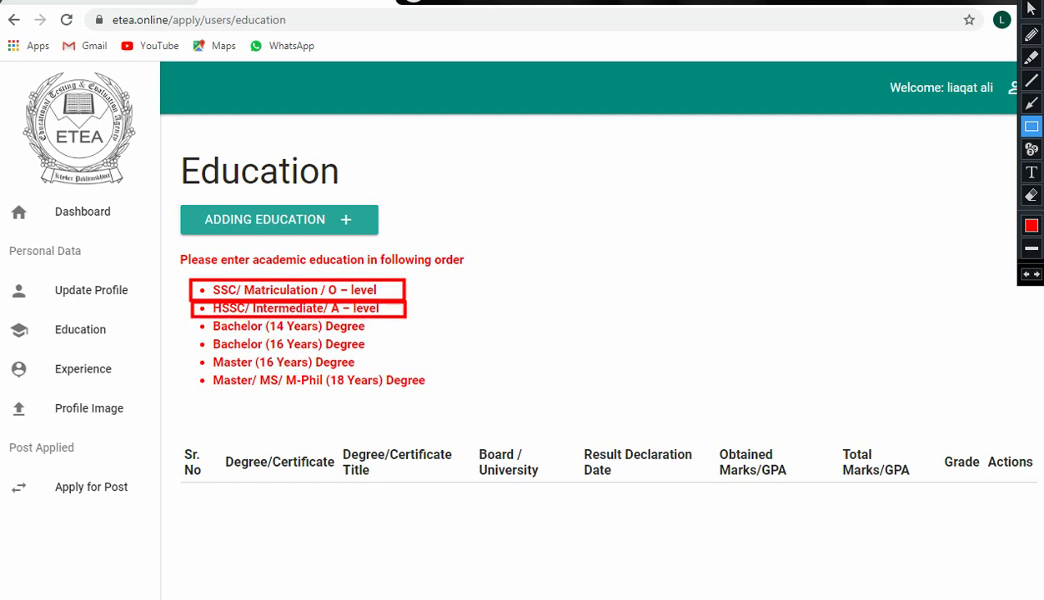
mouse_move(191, 318)
mouse_down()
mouse_move(200, 332)
mouse_move(251, 338)
mouse_move(410, 338)
mouse_up()
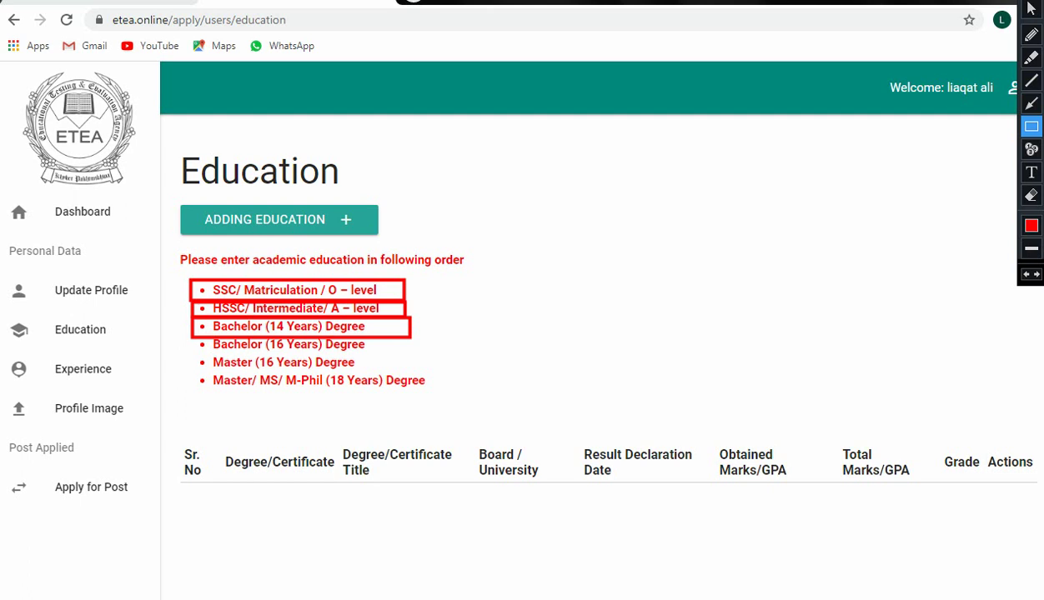
key(Escape)
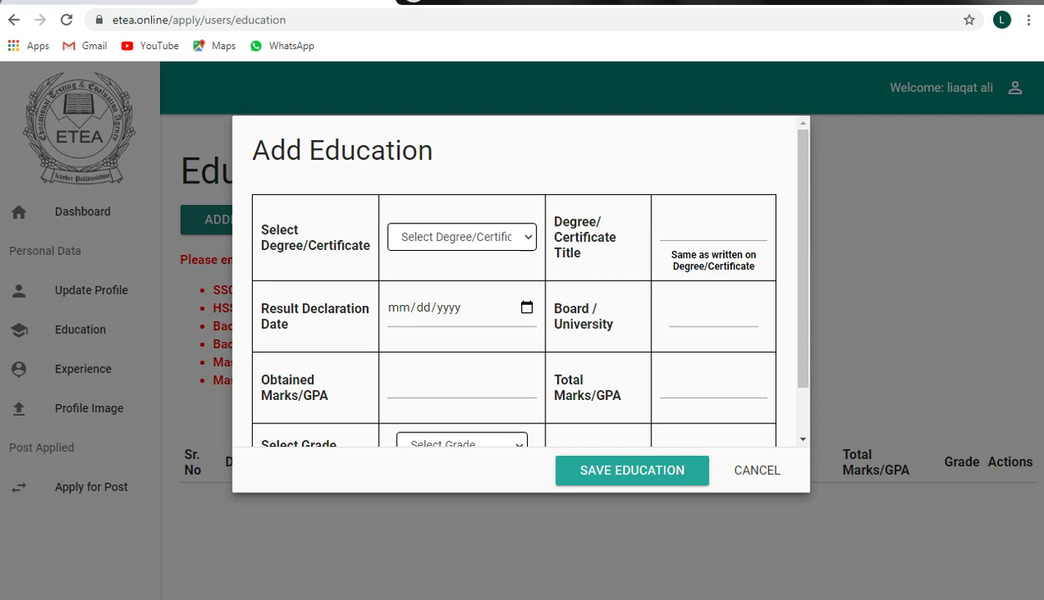
Step: Choose SSC/ Matriculation / O – level as the degree and put focus in the Degree Title field
click(461, 237)
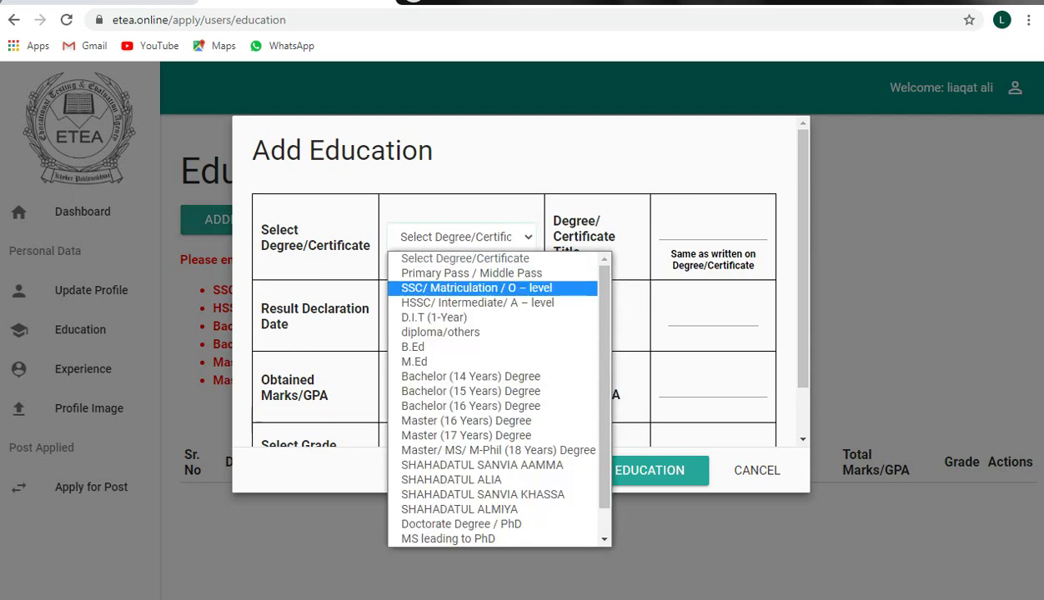
key(Return)
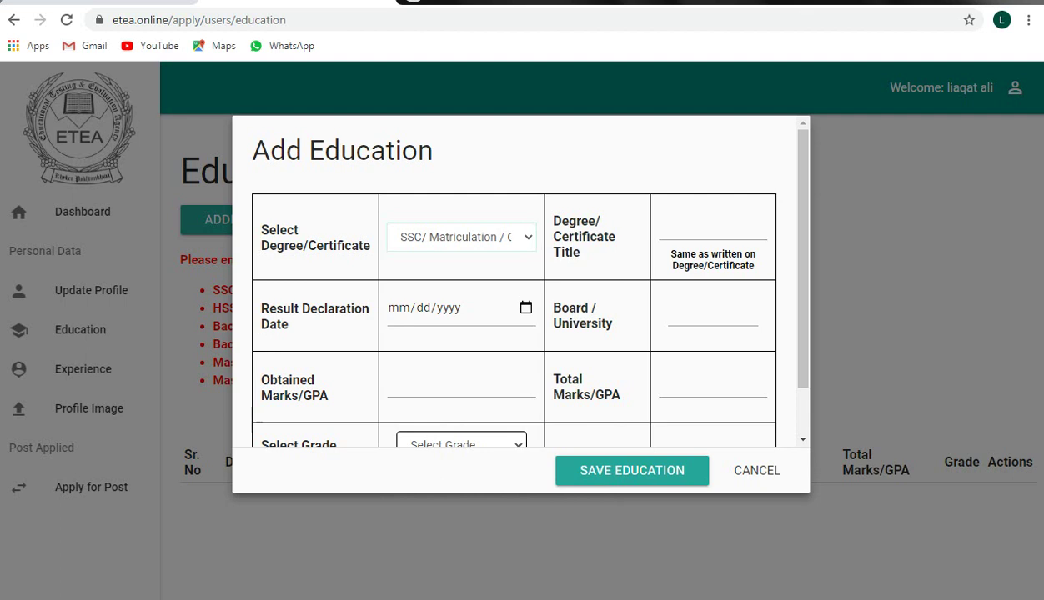
click(709, 227)
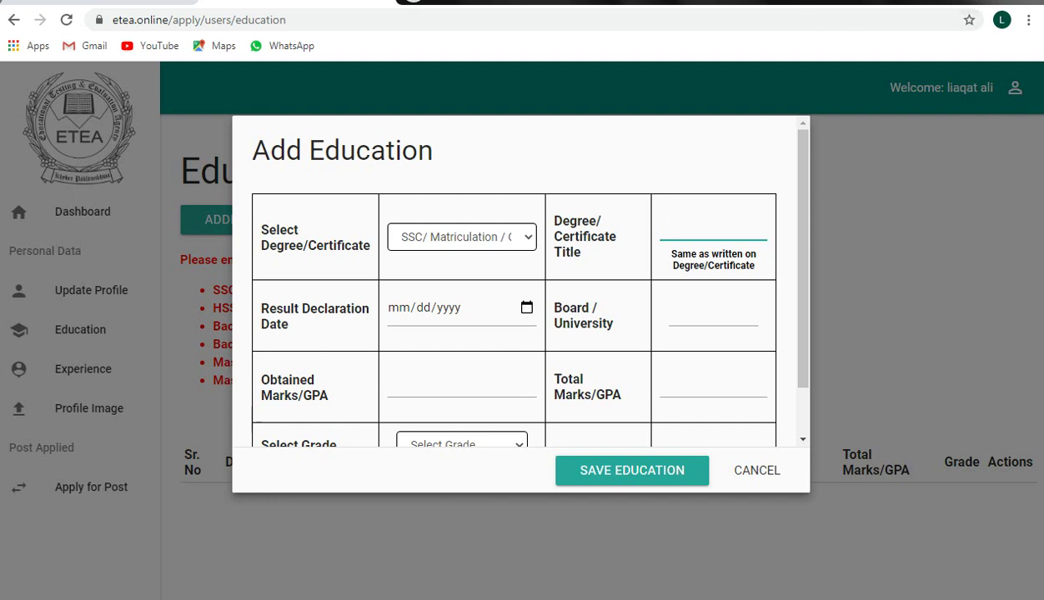
key(ctrl+shift+p)
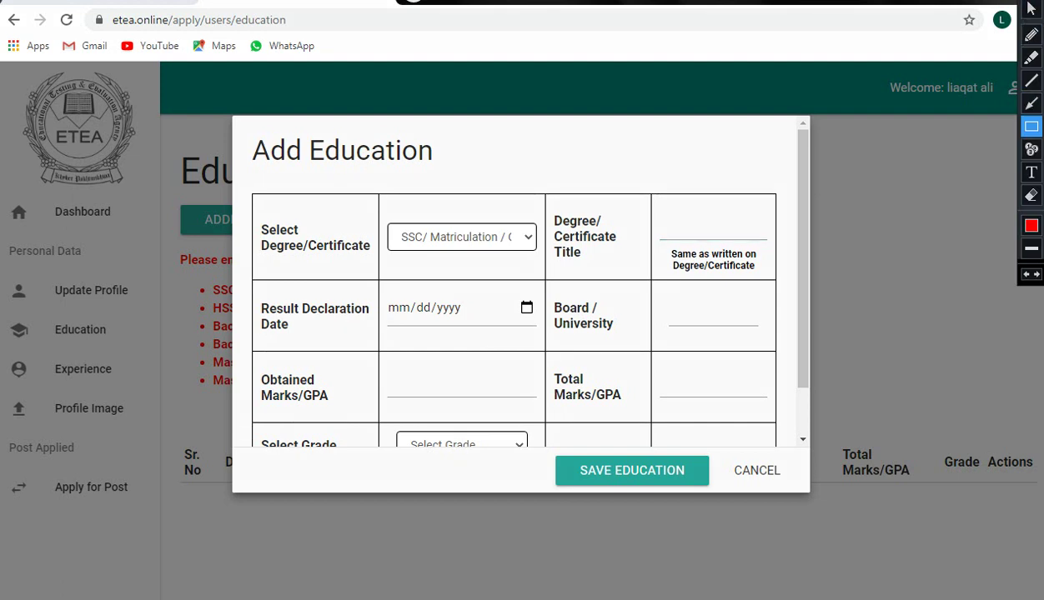
mouse_move(384, 293)
mouse_down()
mouse_move(386, 329)
mouse_move(490, 330)
mouse_up()
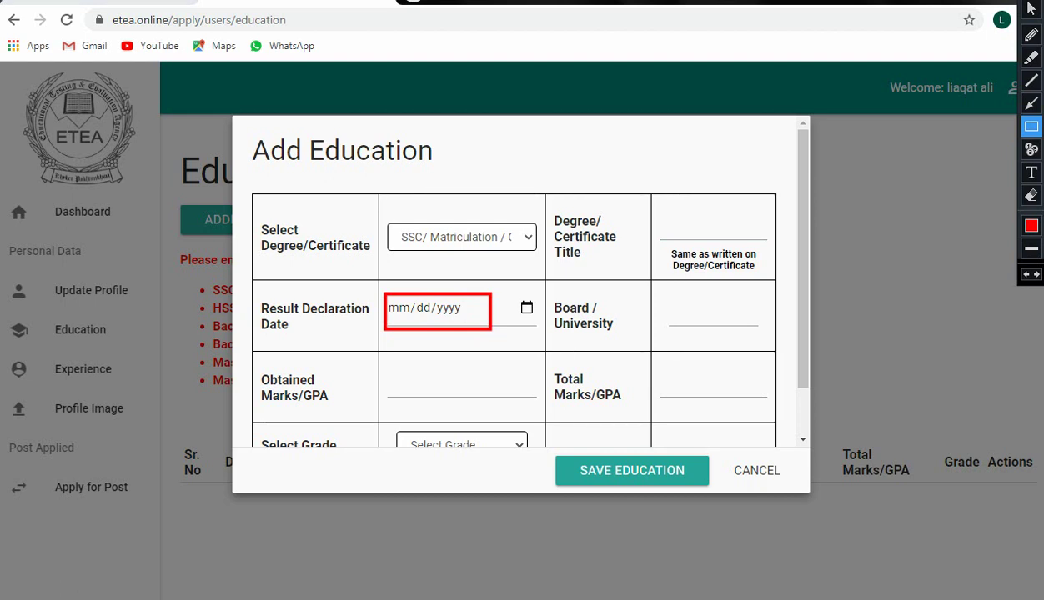
mouse_move(666, 298)
mouse_down()
mouse_move(668, 334)
mouse_move(766, 340)
mouse_up()
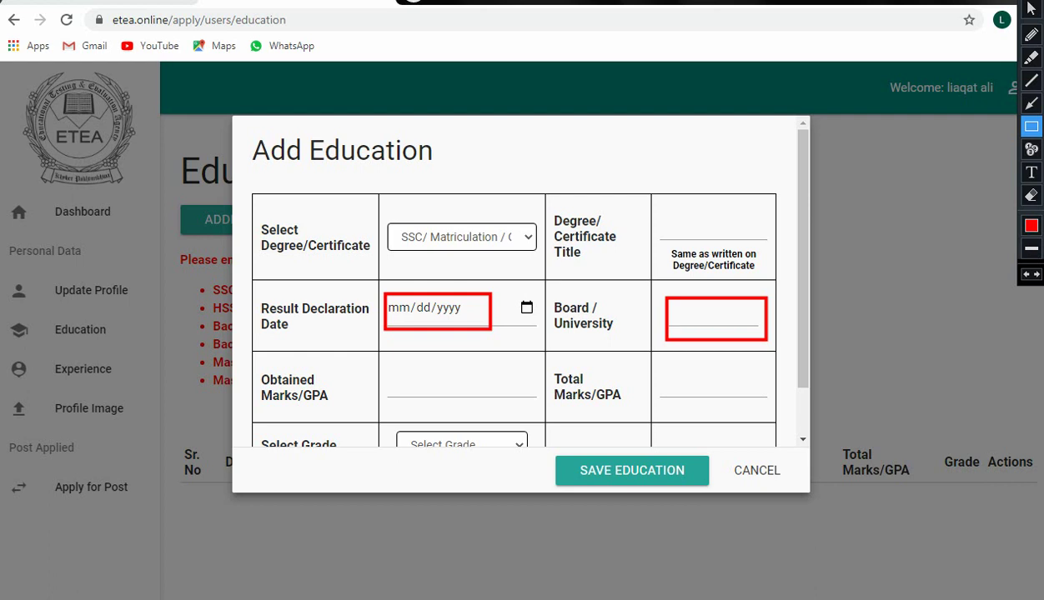
mouse_move(391, 376)
mouse_down()
mouse_move(503, 409)
mouse_move(705, 409)
mouse_up()
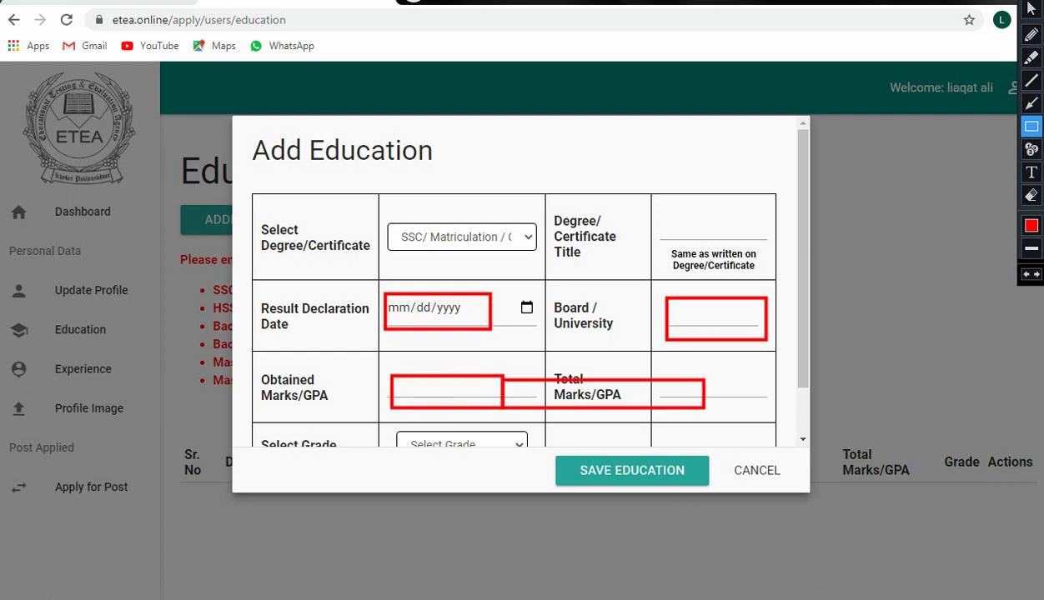
drag(667, 359, 727, 397)
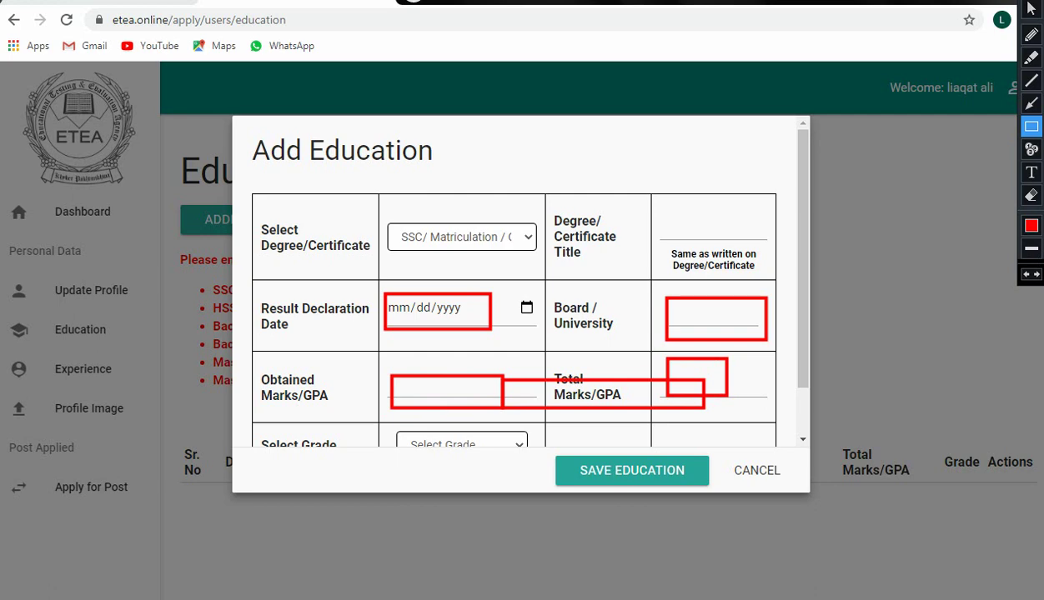
key(Escape)
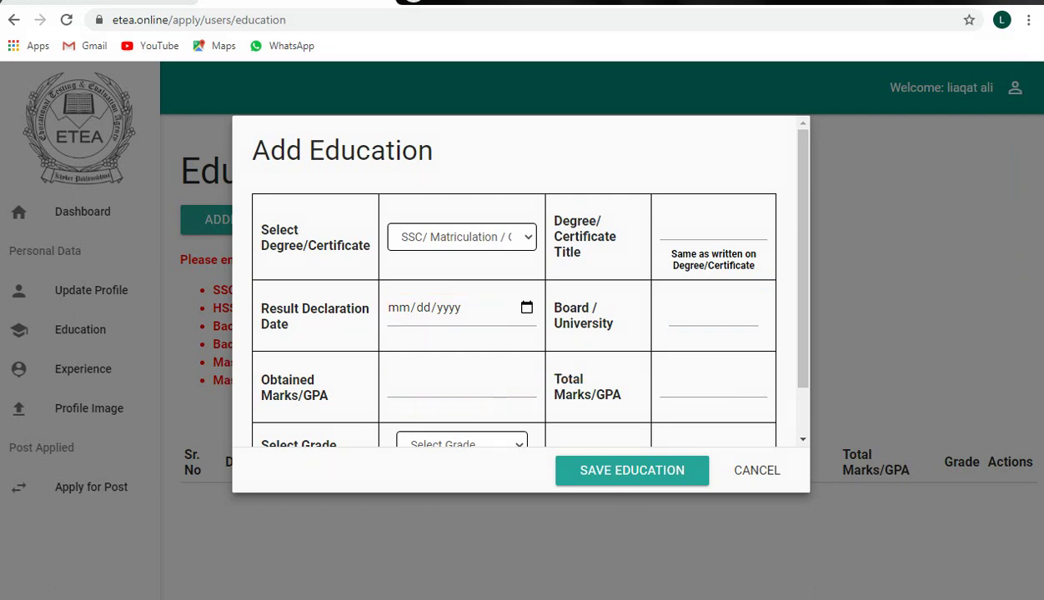
Step: Select grade B for the unfinished education entry
click(713, 225)
scroll(513, 316, down, 2)
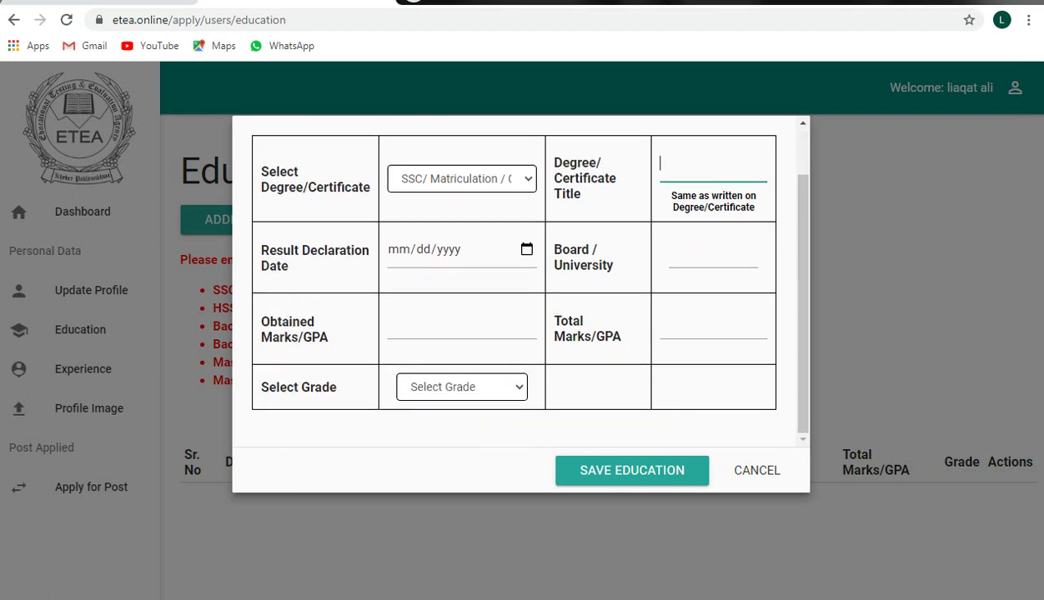
click(462, 386)
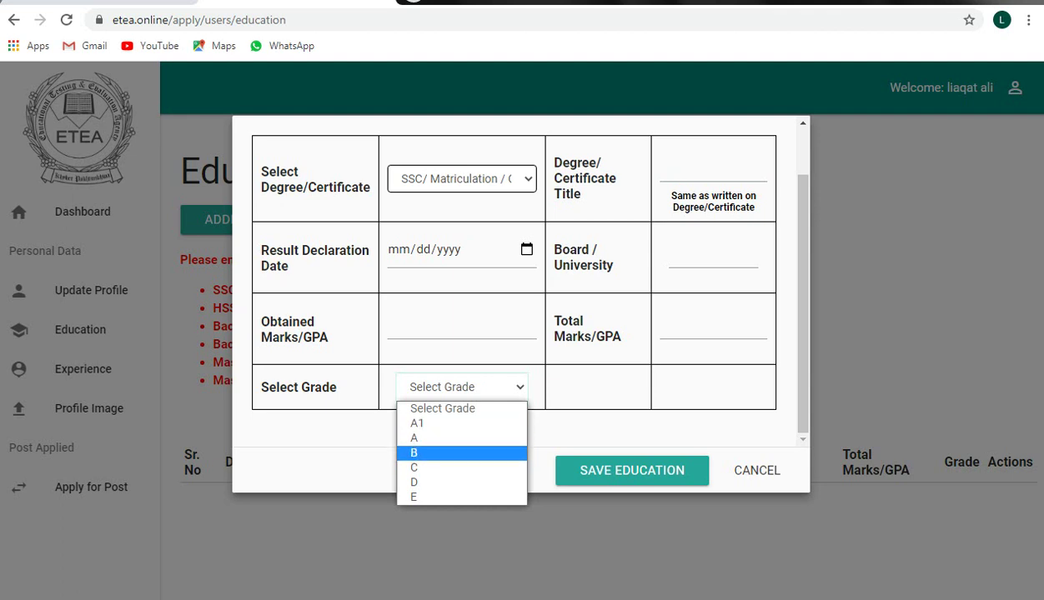
click(461, 453)
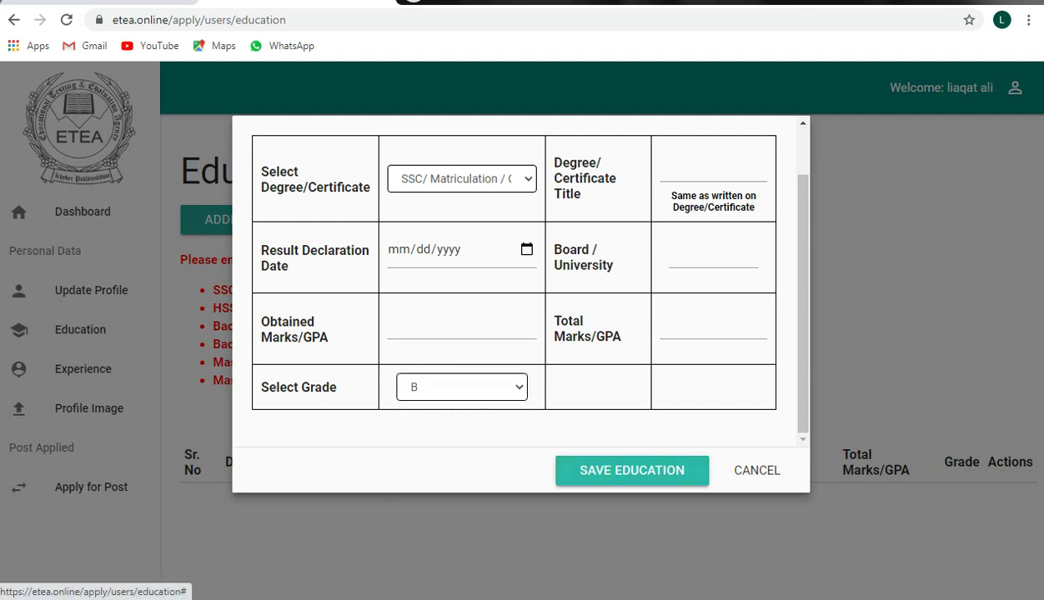
Step: Attempt to save the entry, cancel it instead, and go to the Experience section
click(632, 470)
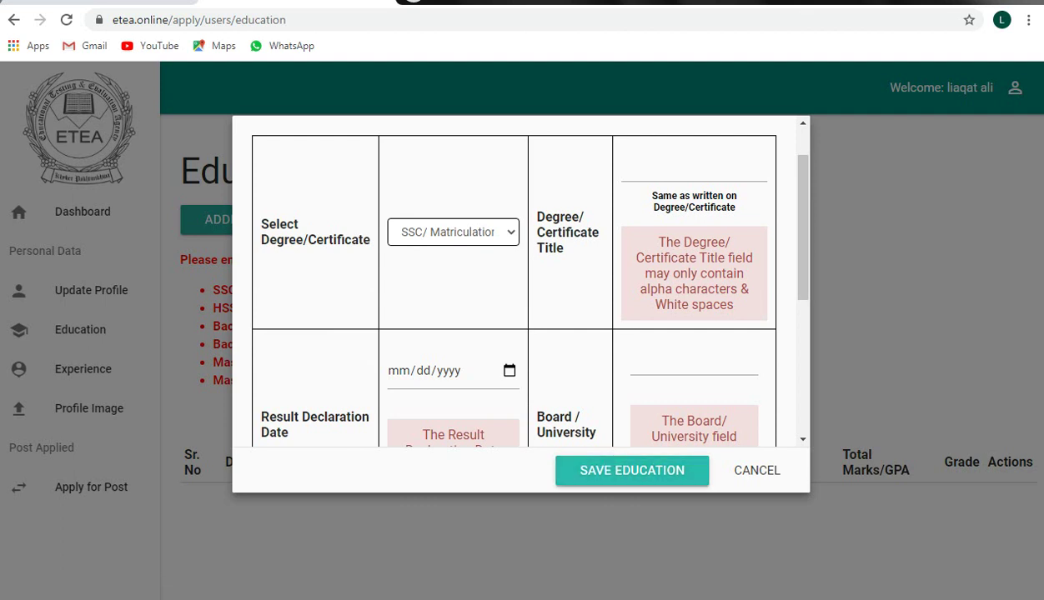
click(753, 470)
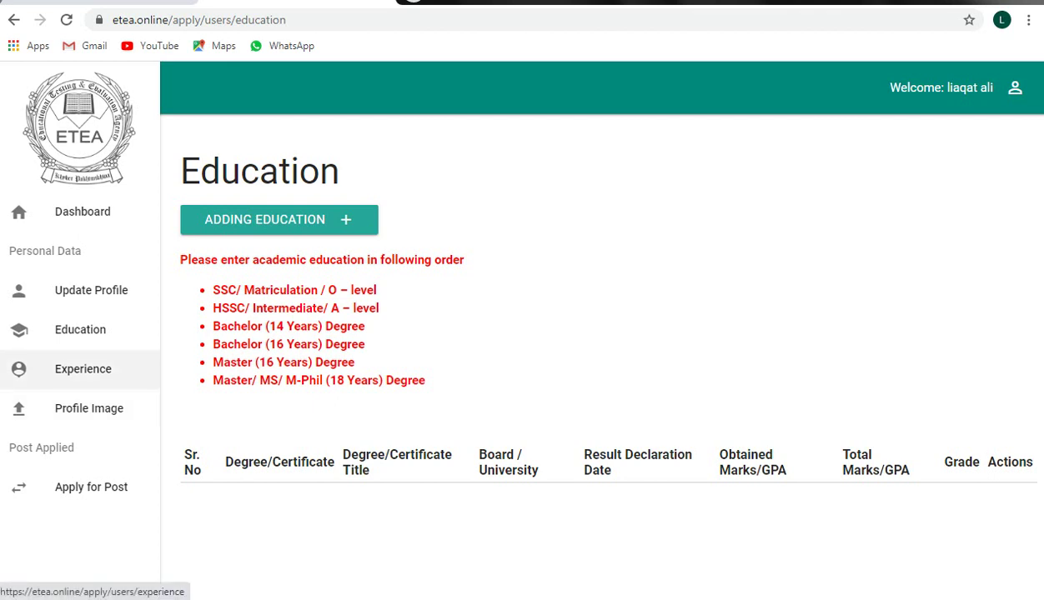
click(82, 368)
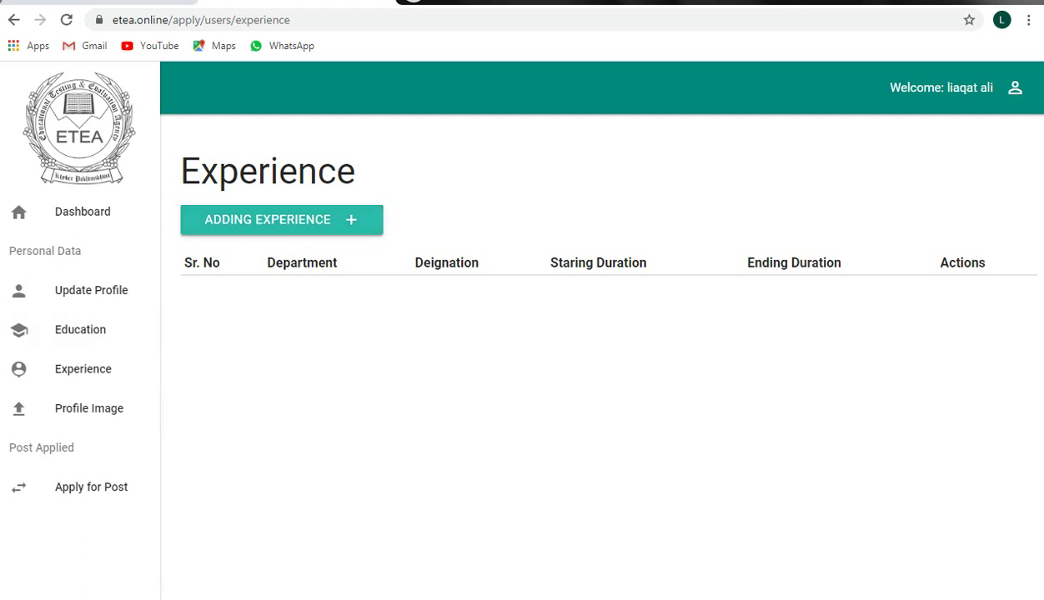
Step: Open Add Experience, box the Department, Designation and date fields, clear the marks, then cancel
click(281, 219)
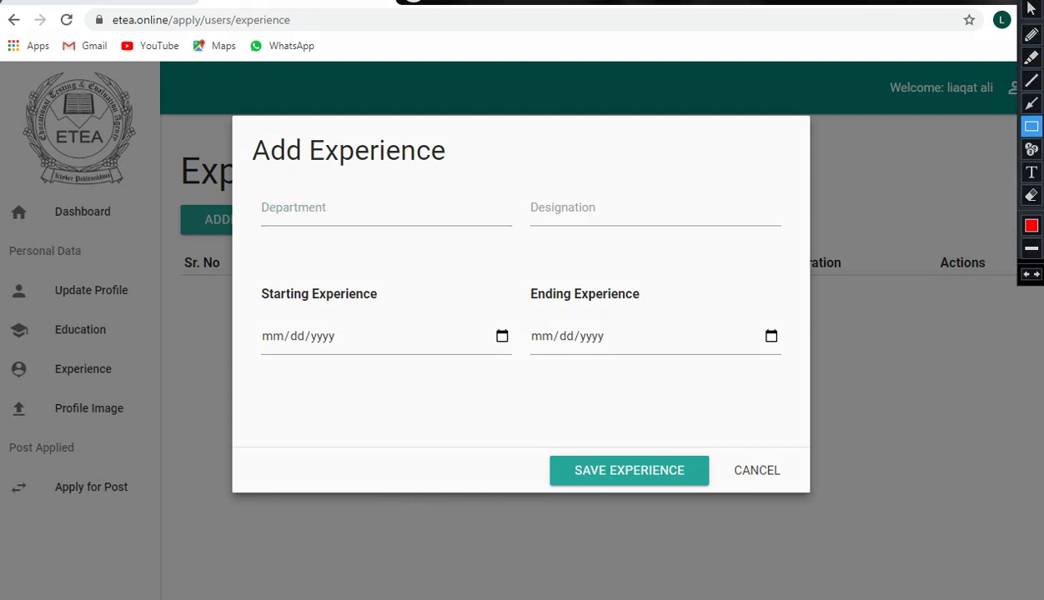
mouse_move(258, 193)
mouse_down()
mouse_move(303, 218)
mouse_move(387, 232)
mouse_move(507, 226)
mouse_up()
mouse_move(527, 190)
mouse_down()
mouse_move(529, 219)
mouse_move(770, 225)
mouse_up()
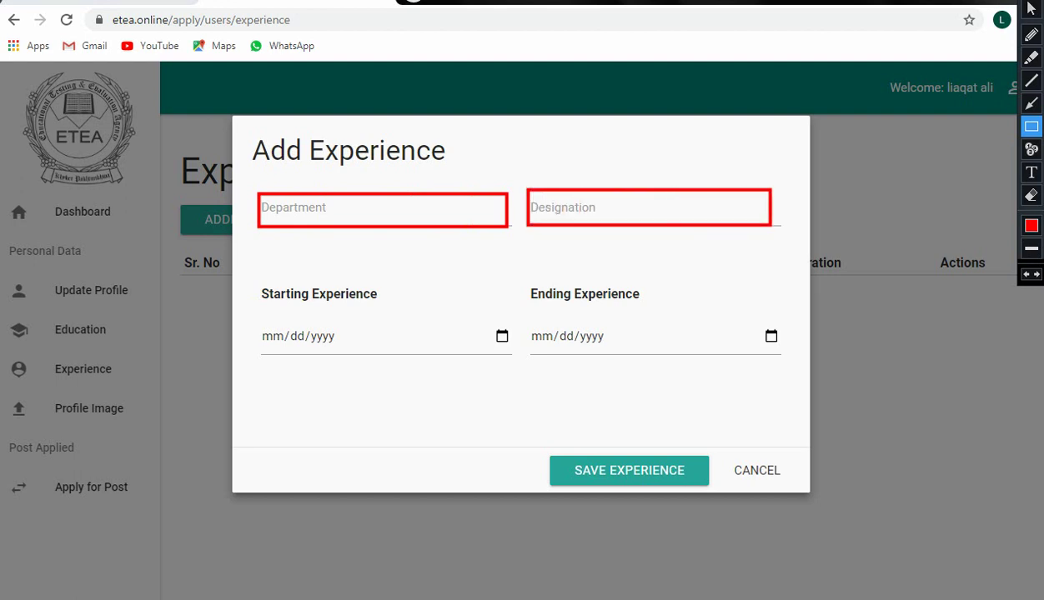
mouse_move(257, 318)
mouse_down()
mouse_move(259, 345)
mouse_move(488, 349)
mouse_up()
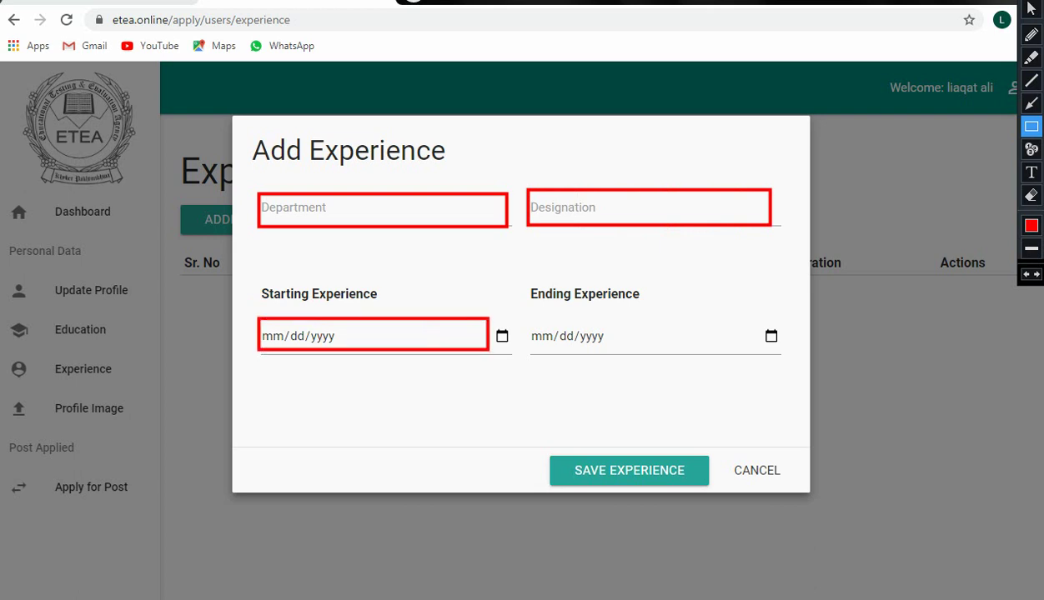
mouse_move(528, 318)
mouse_down()
mouse_move(531, 351)
mouse_move(759, 349)
mouse_up()
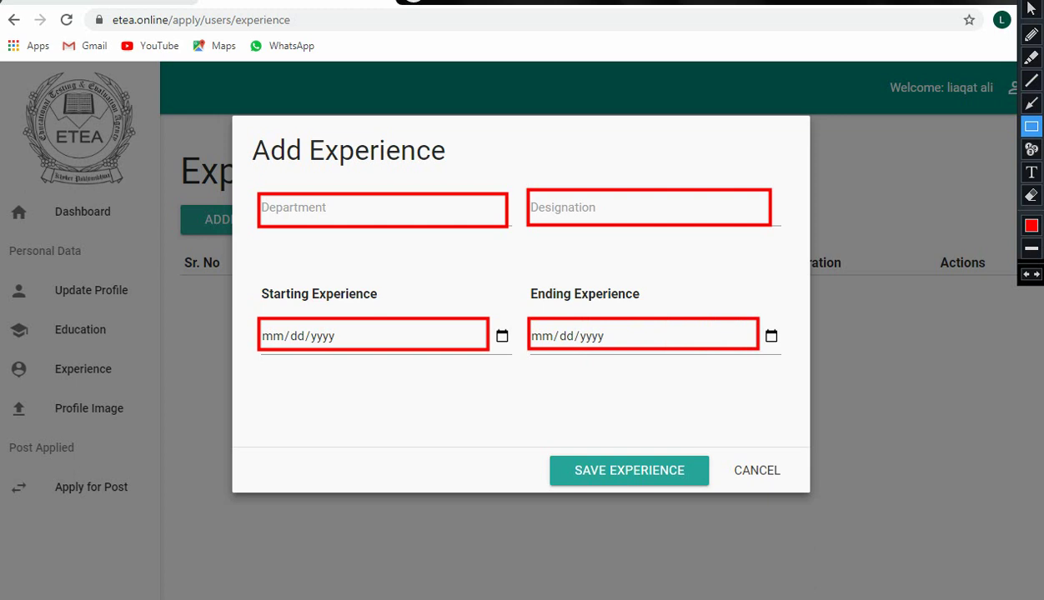
key(Escape)
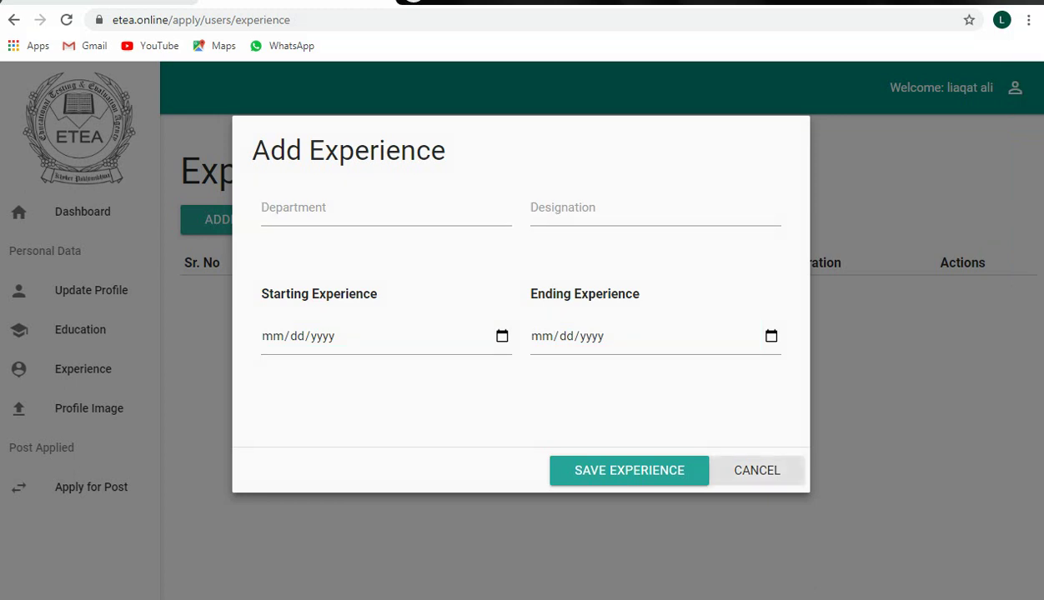
click(756, 470)
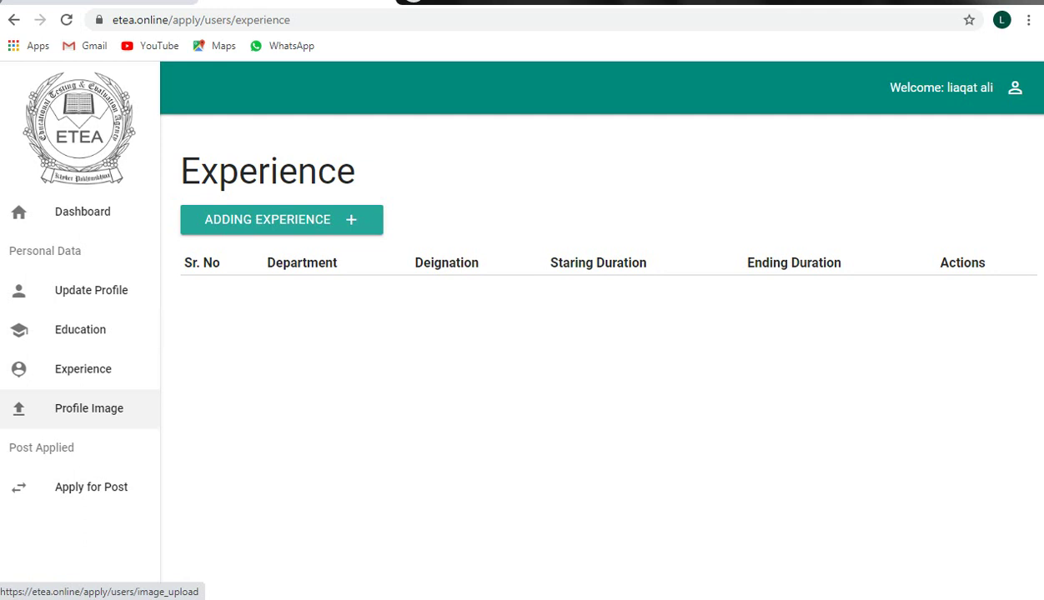
Step: Visit Profile Image, then Apply for Post listing projects expiring 29/03/2021 and 31/03/2021
click(89, 409)
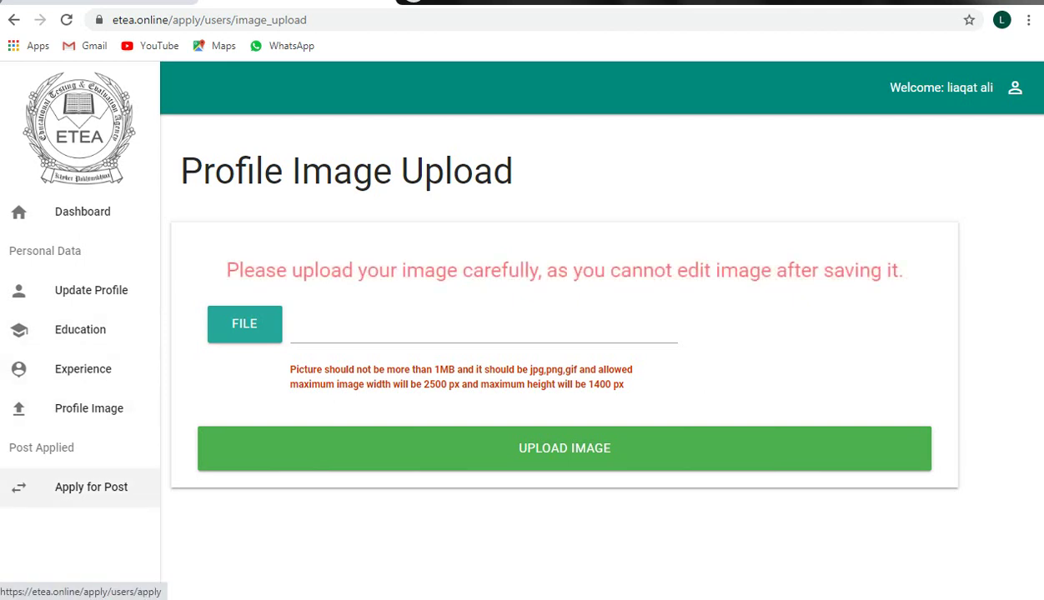
click(91, 487)
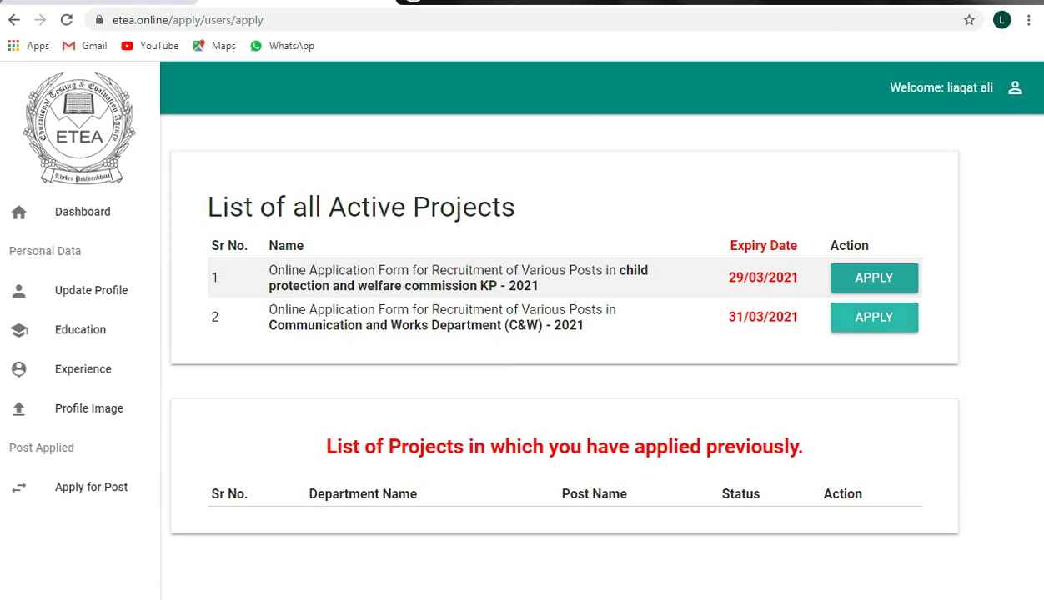
Step: Return to the Profile Image Upload page and start choosing a photo file
click(14, 19)
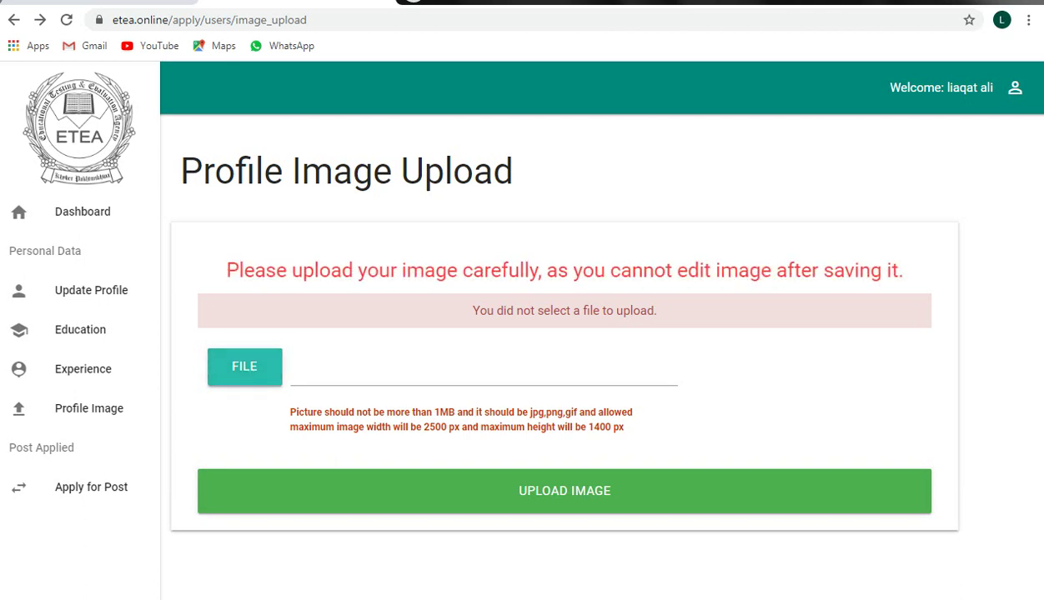
click(245, 371)
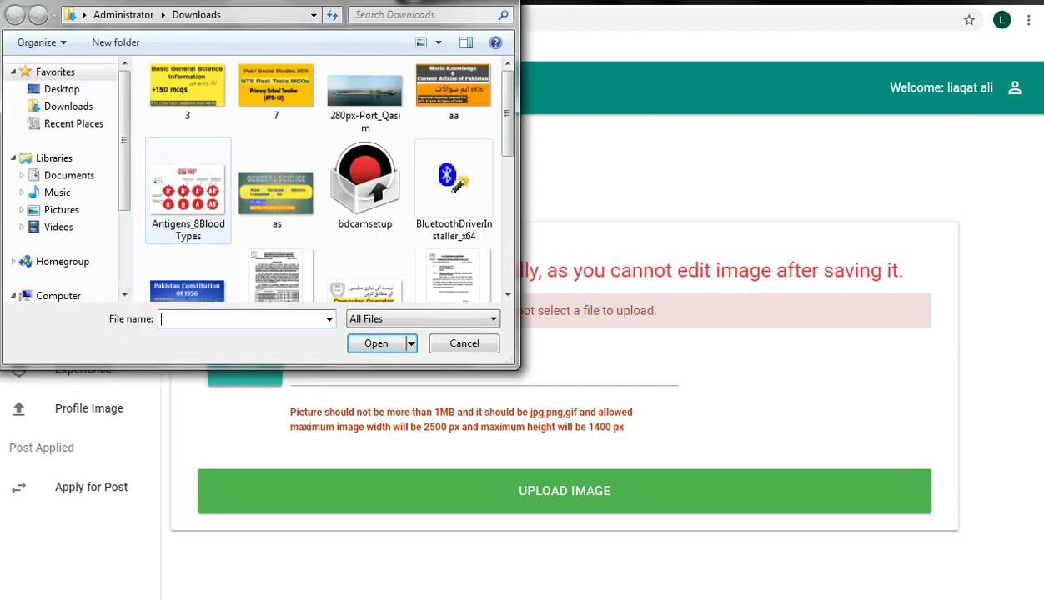
Step: In Downloads, rename the WhatsApp photo to bb and upload it as the profile photo
click(68, 106)
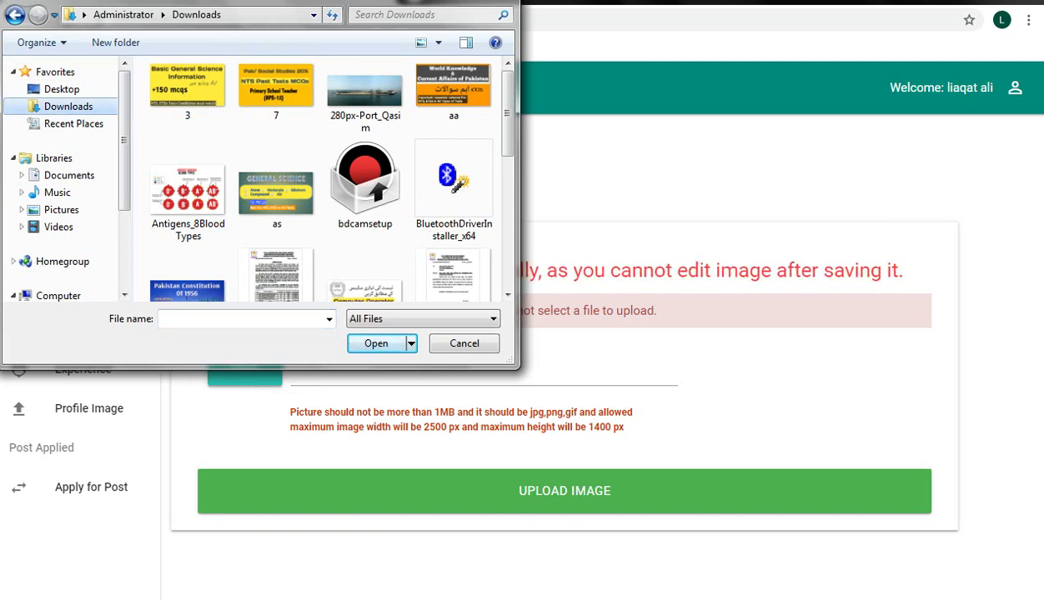
scroll(507, 293, down, 3)
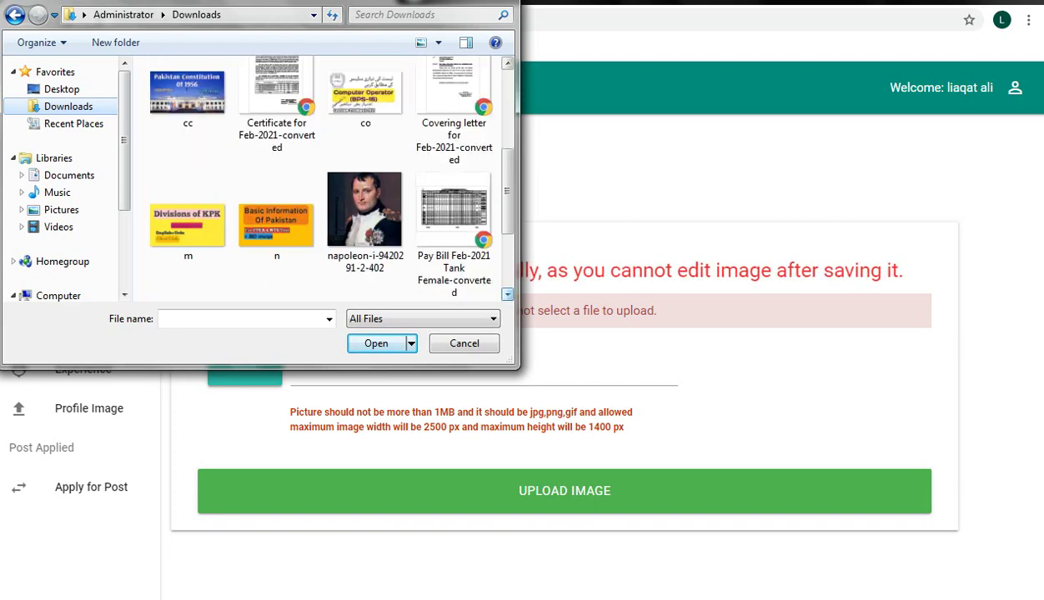
scroll(507, 293, down, 3)
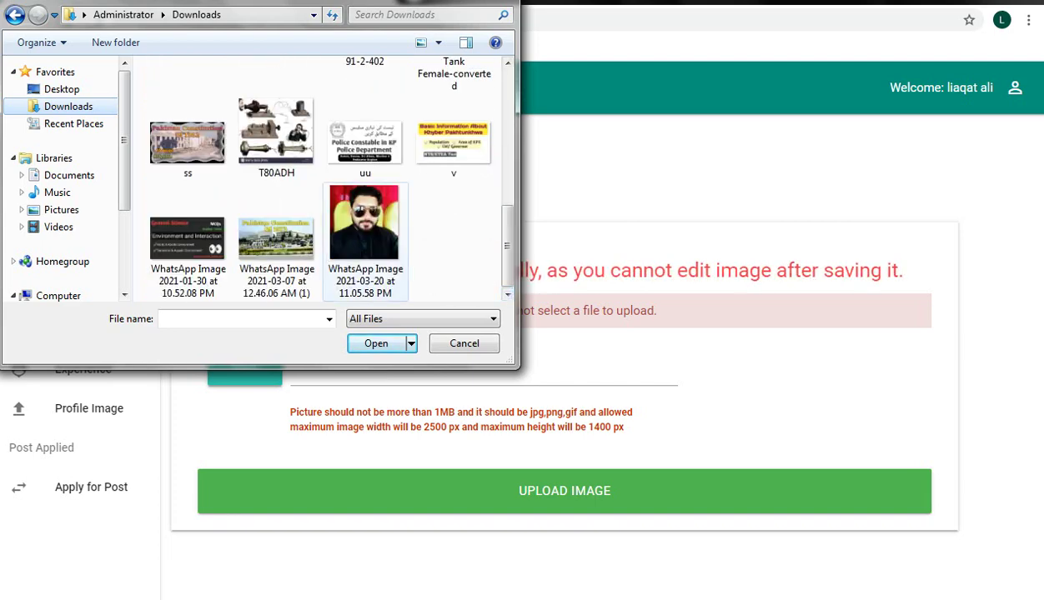
right_click(373, 250)
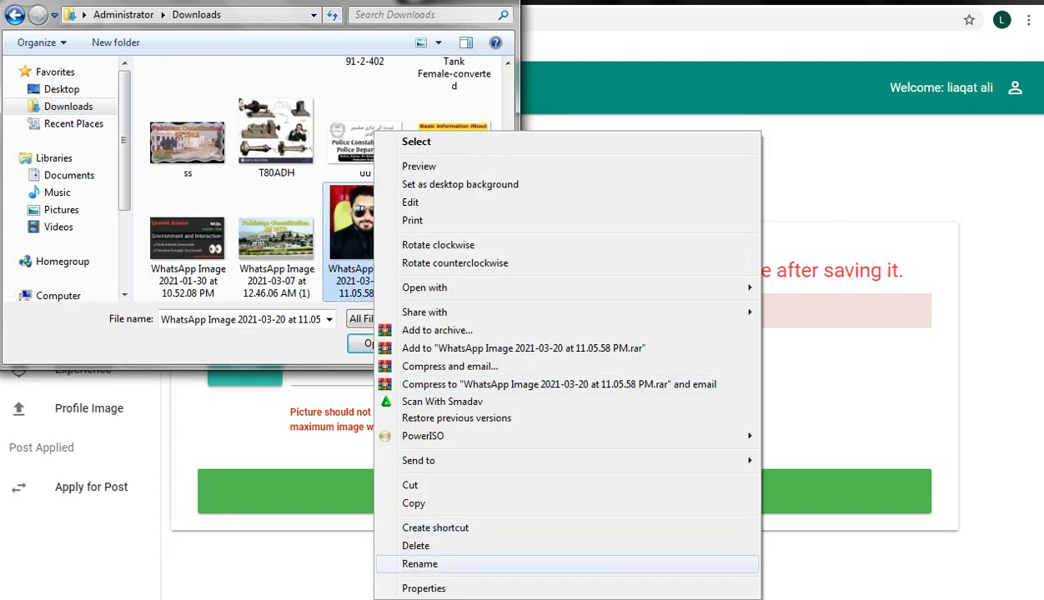
click(420, 563)
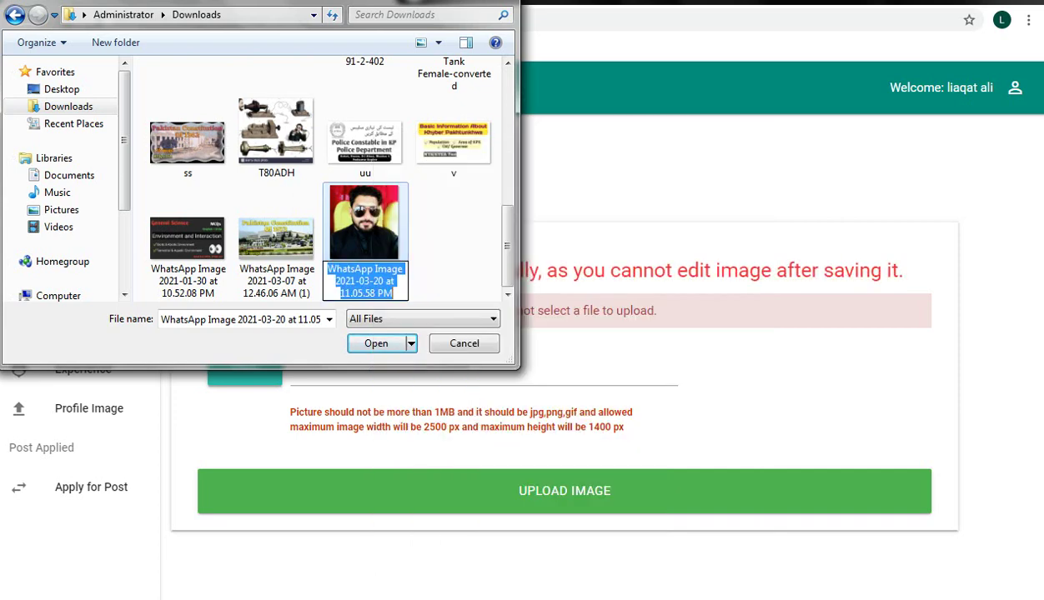
text(bb)
key(Return)
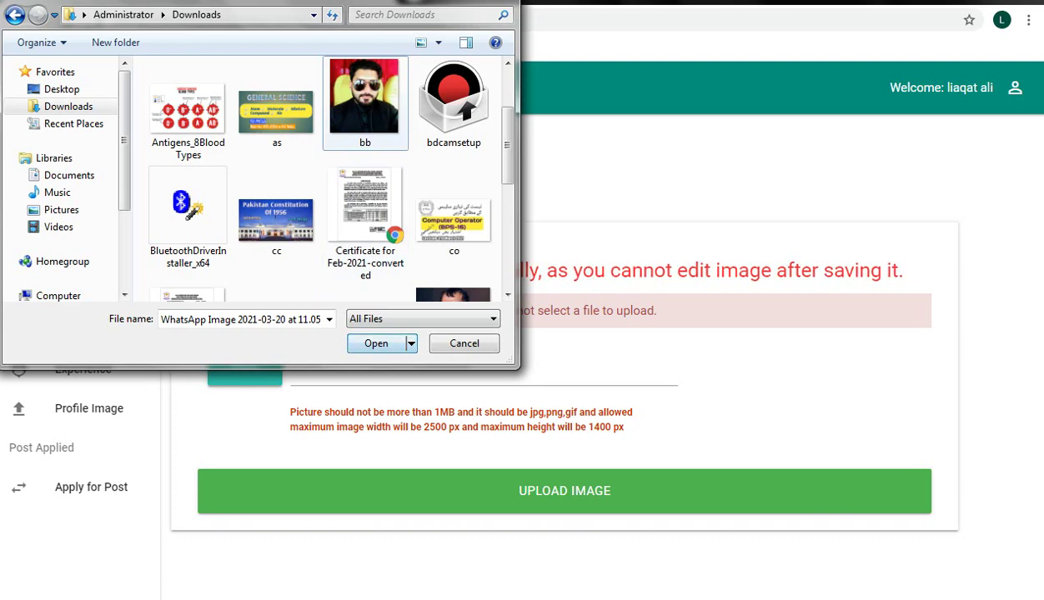
click(365, 100)
key(Return)
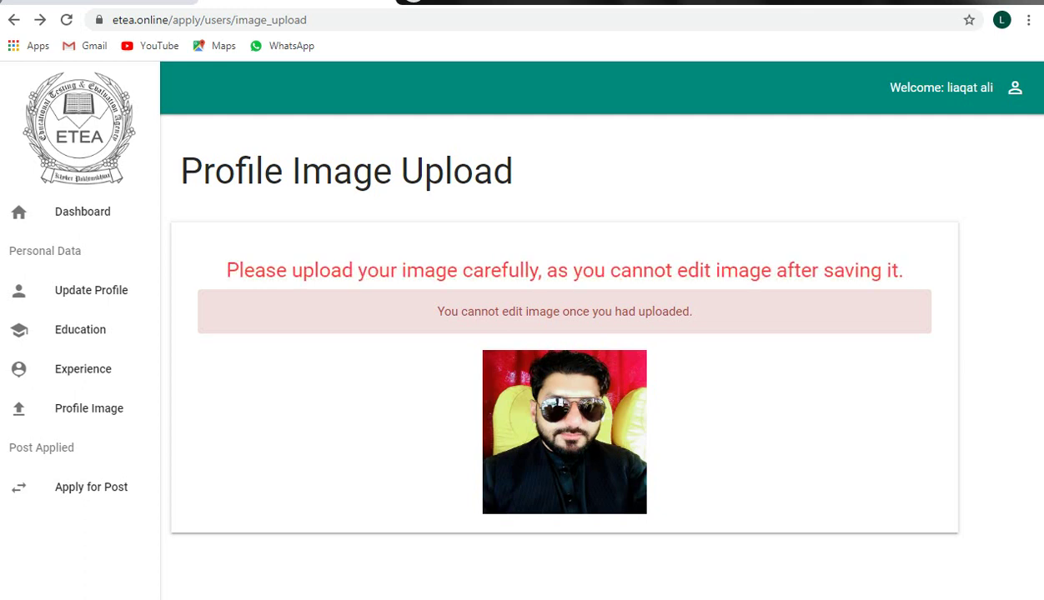
Step: From the active projects list, start an application for the second project, C&W Department - 2021
click(91, 487)
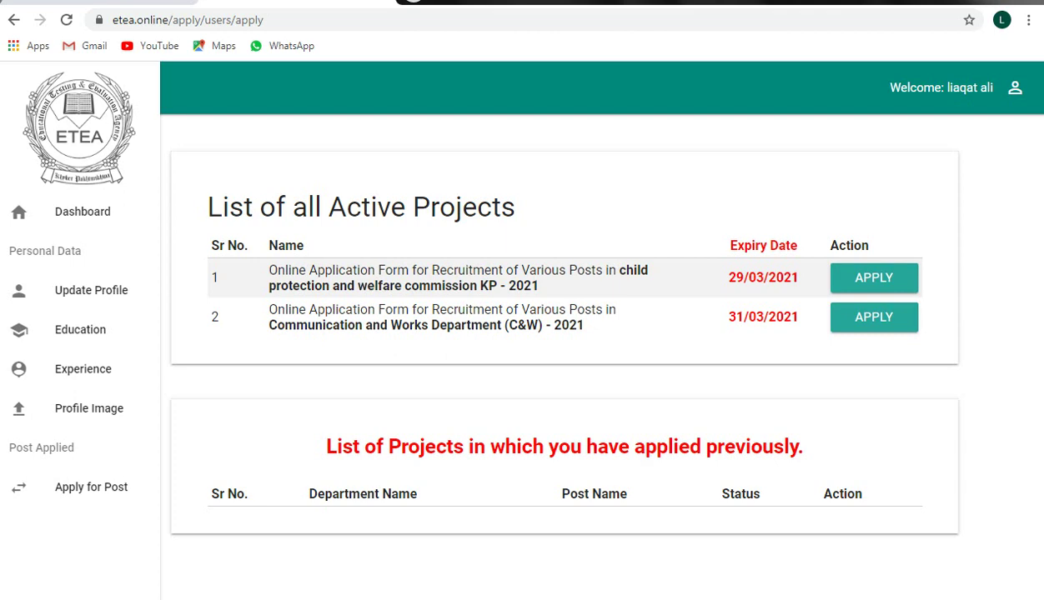
click(874, 317)
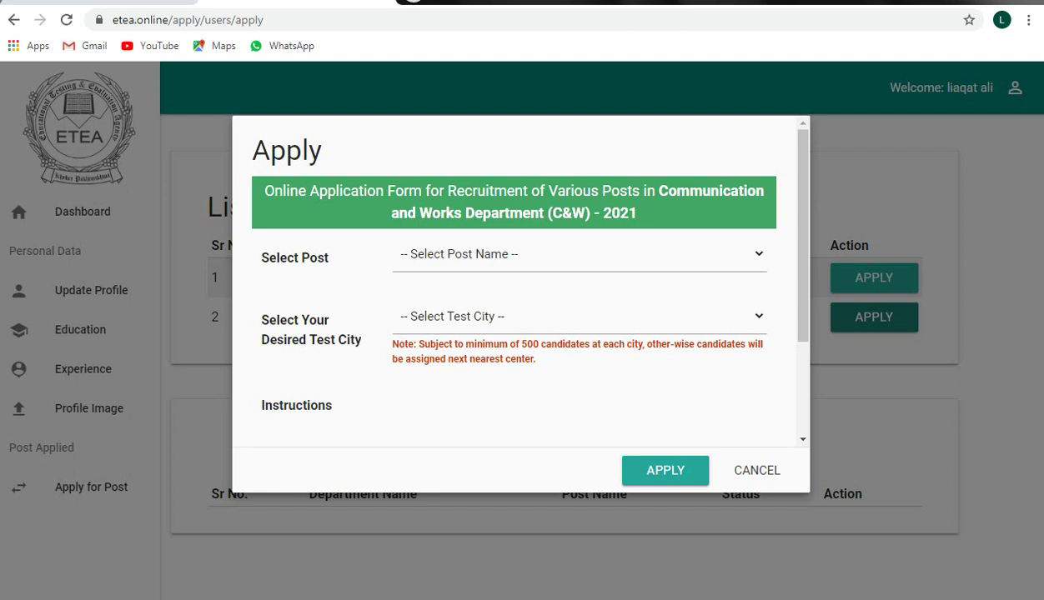
Step: Choose Computer Operator (BPS-16) as the post and D.I.Khan as the test city
click(578, 254)
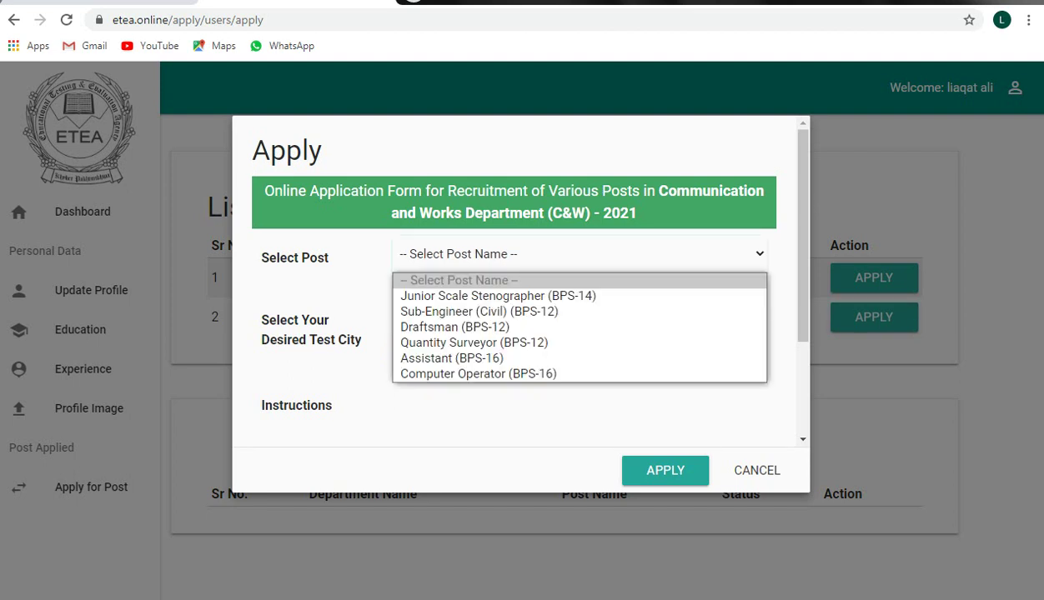
key(Down)
key(Down)
key(Down)
key(Down)
key(Down)
key(Down)
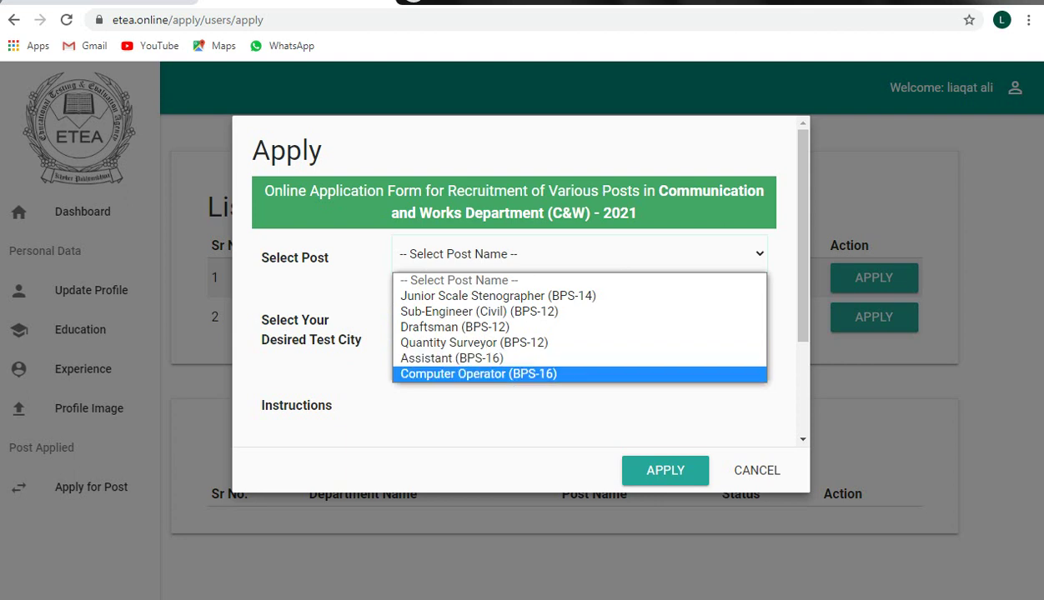
key(Return)
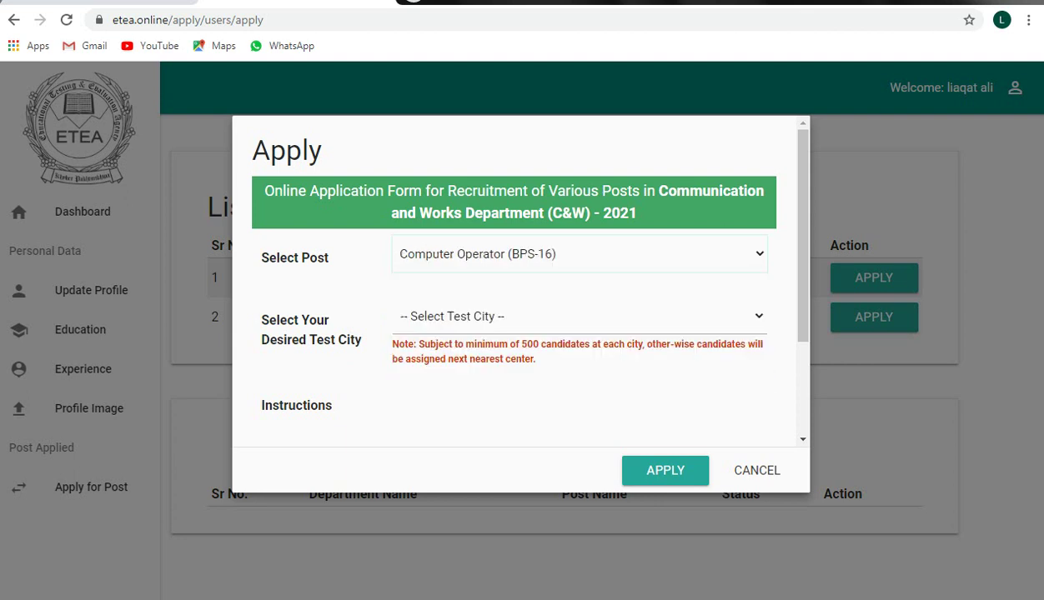
key(Tab)
key(alt+Down)
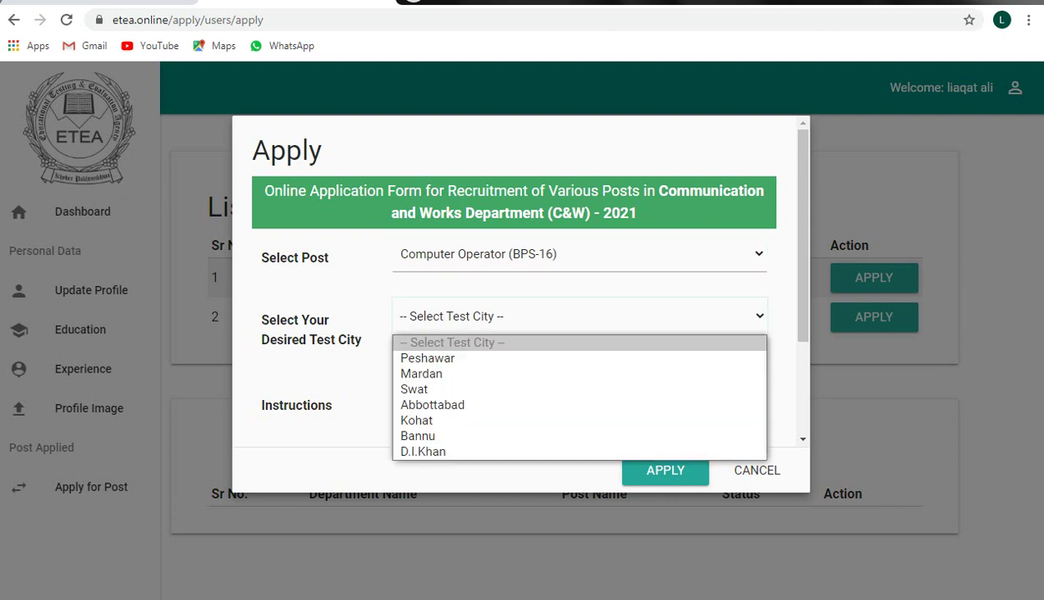
key(Down)
key(Down)
key(Down)
key(Down)
key(Down)
key(Down)
key(Down)
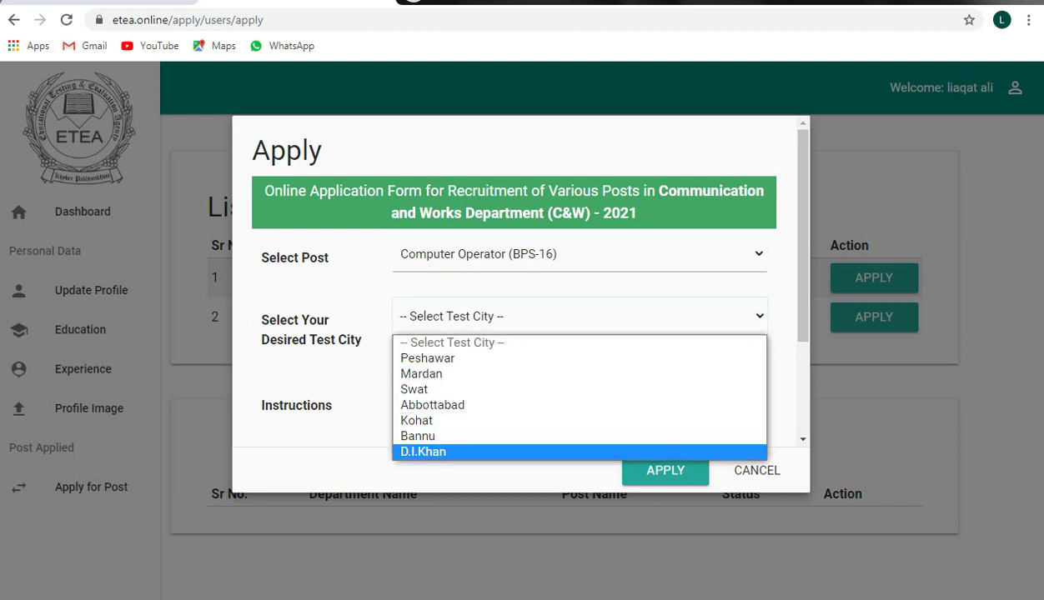
key(Return)
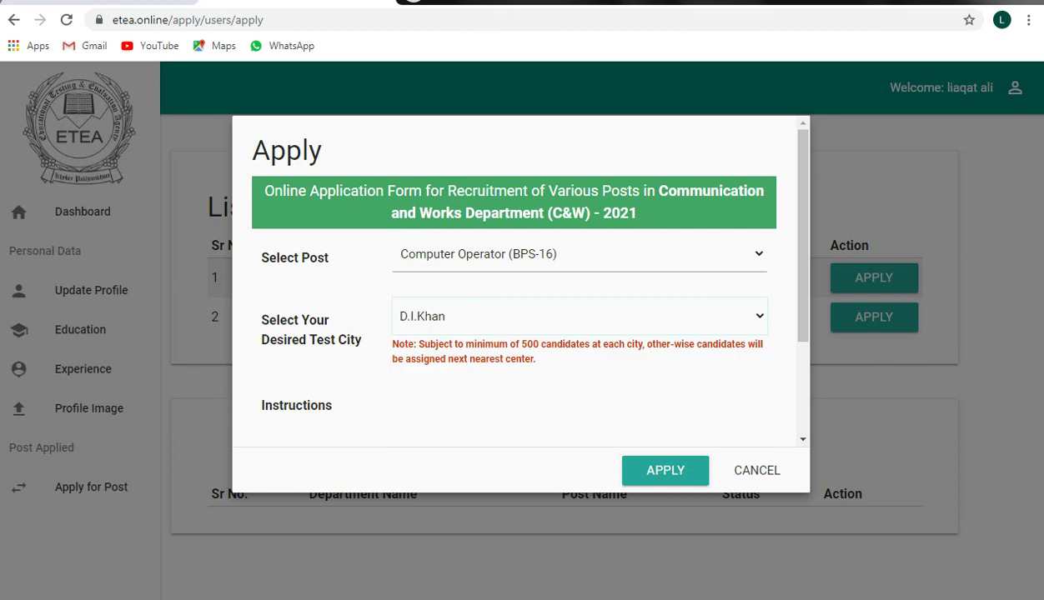
Step: Cancel the Apply form without submitting, returning to the active projects list
key(Tab)
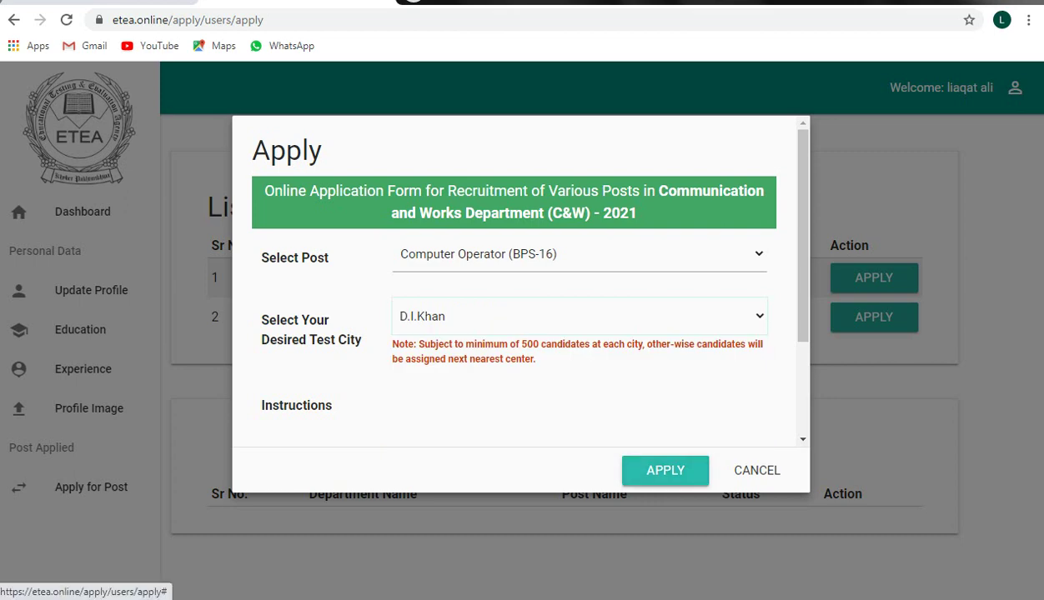
key(Tab)
key(Return)
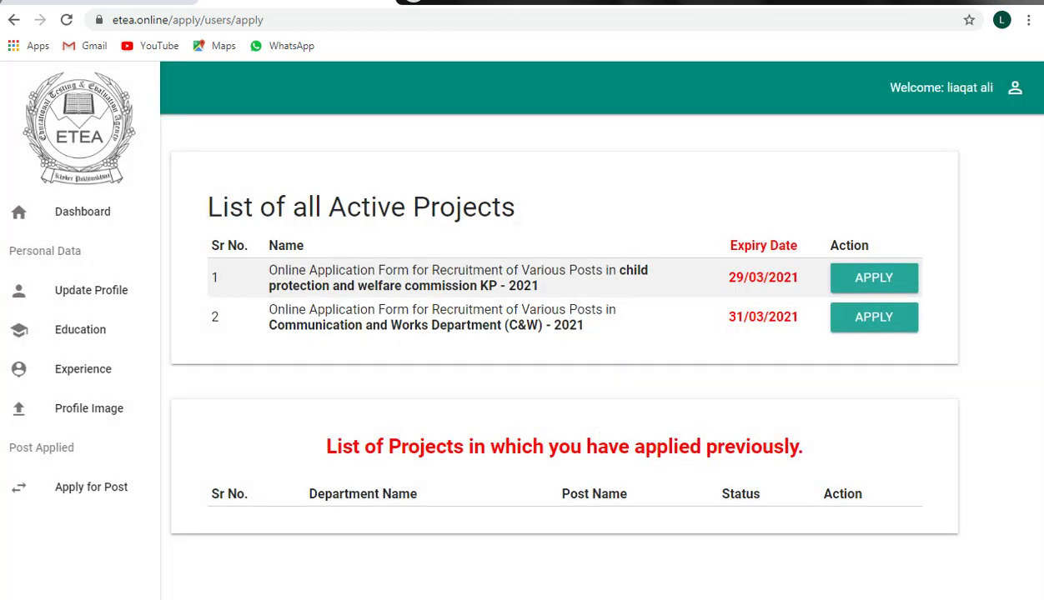